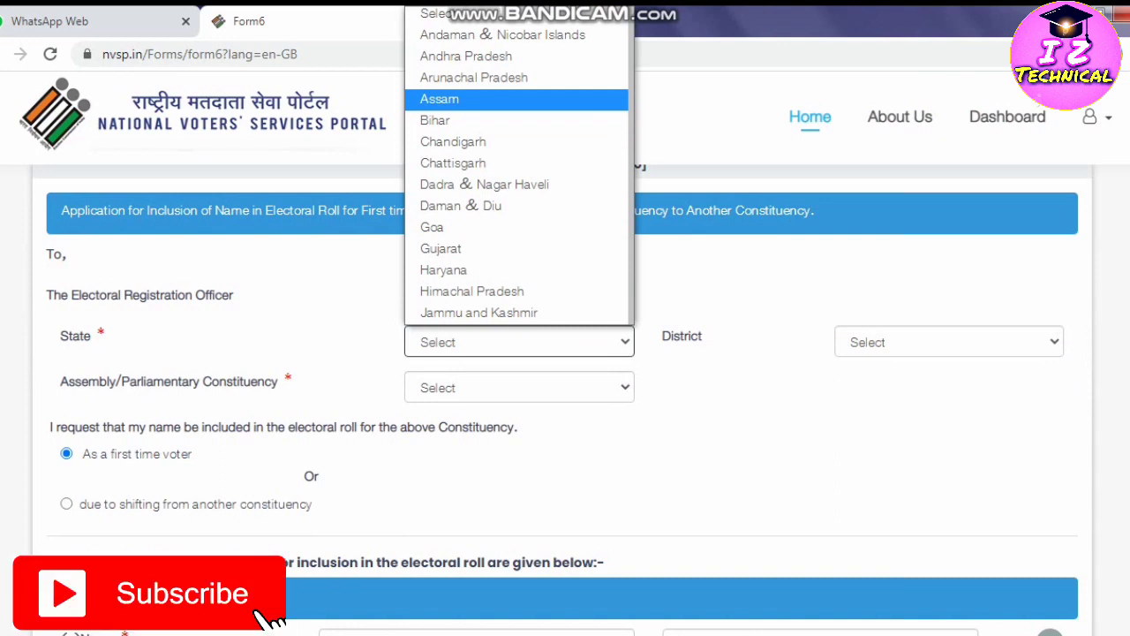
Confirm Assam as state, pick HOJAI as district, and mark the application as shifting from another constituency.
key("Return")
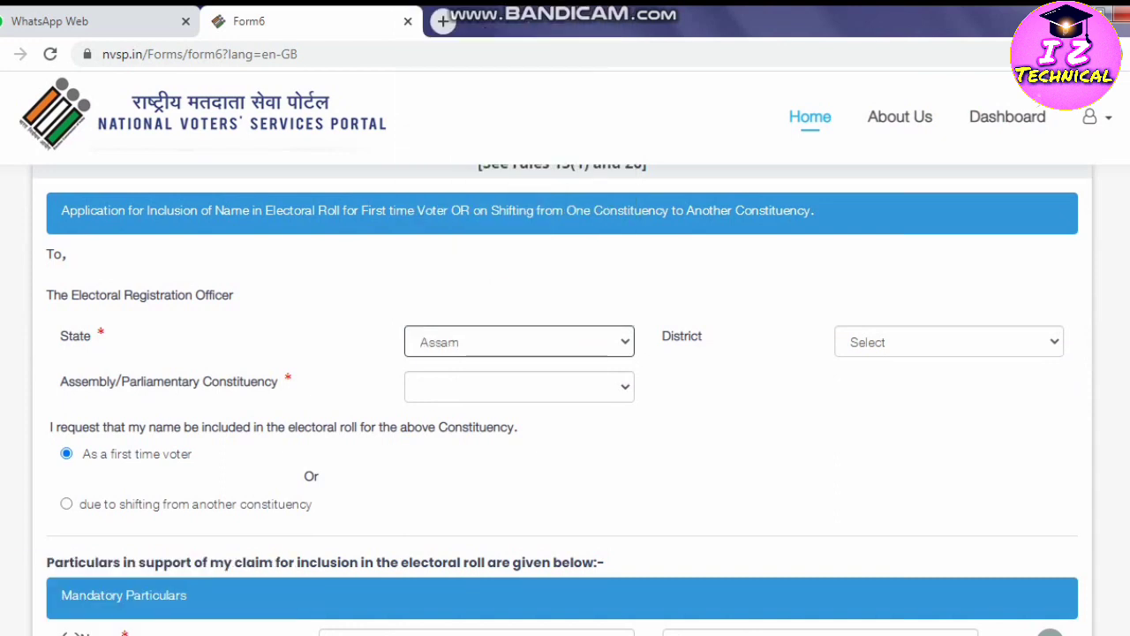
left_click(948, 341)
scroll(909, 250, "down", 5)
scroll(949, 167, "down", 1)
scroll(945, 250, "up", 6)
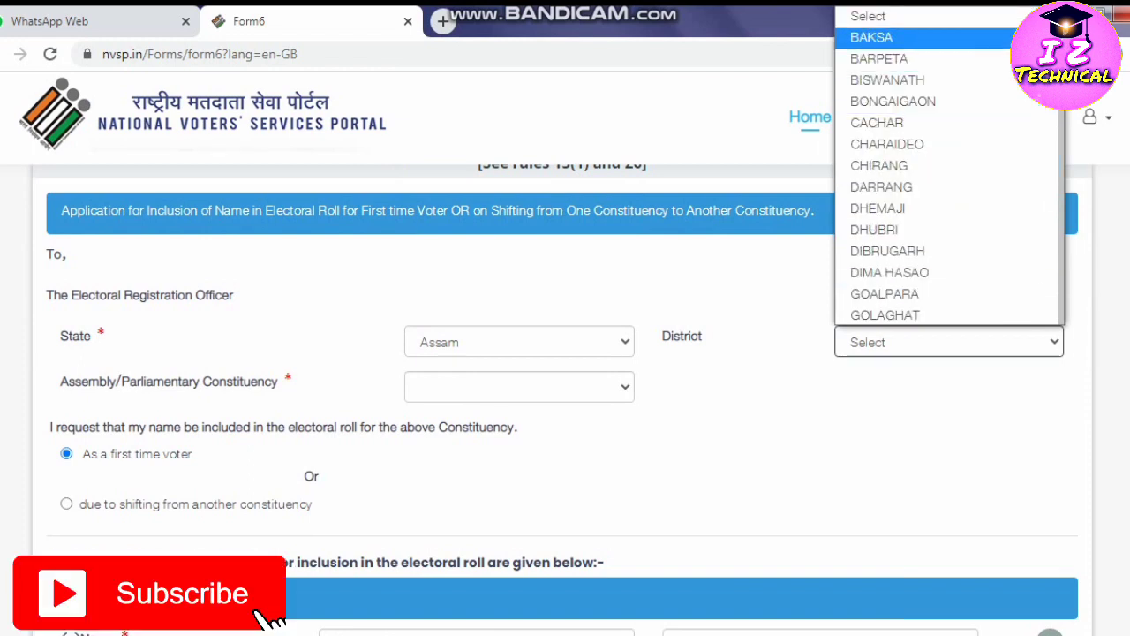
scroll(945, 221, "down", 5)
scroll(945, 221, "down", 1)
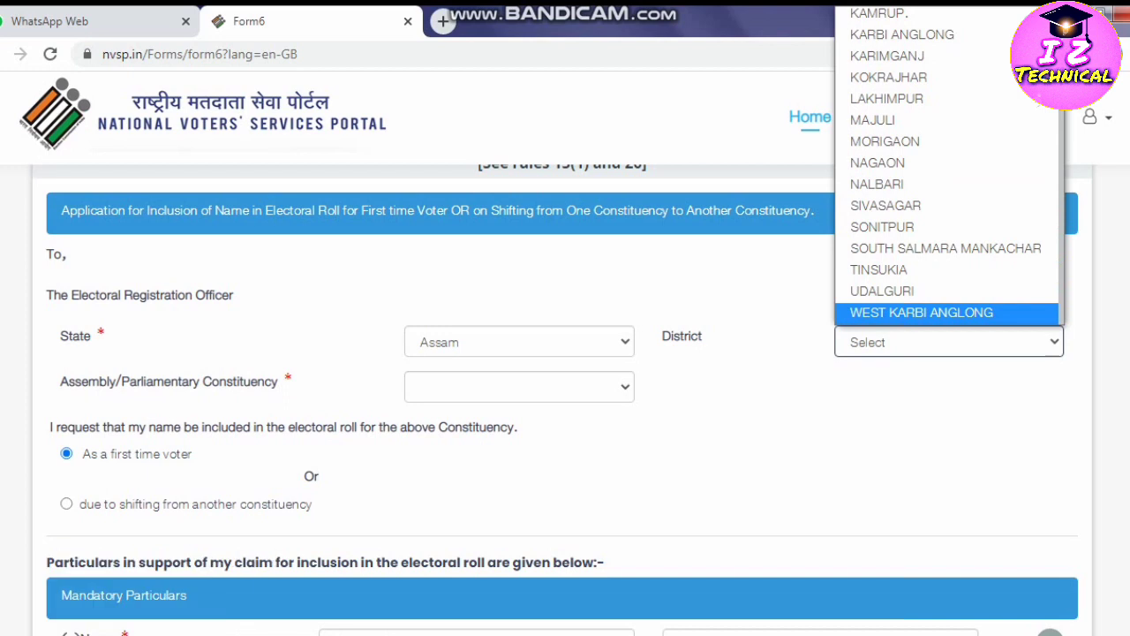
scroll(949, 167, "up", 2)
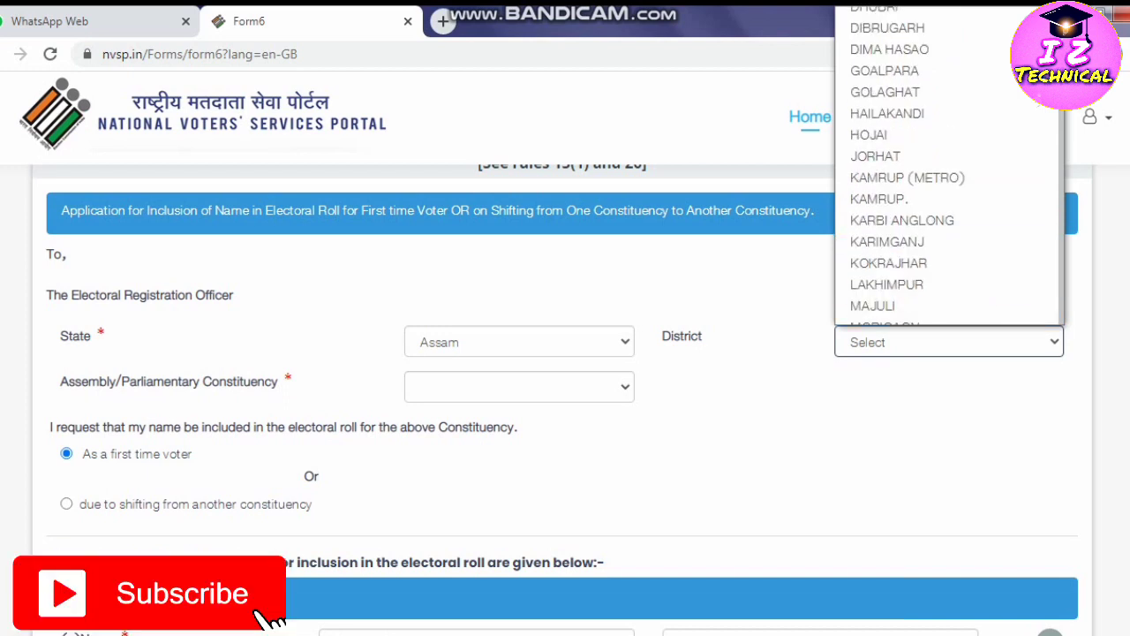
left_click(869, 135)
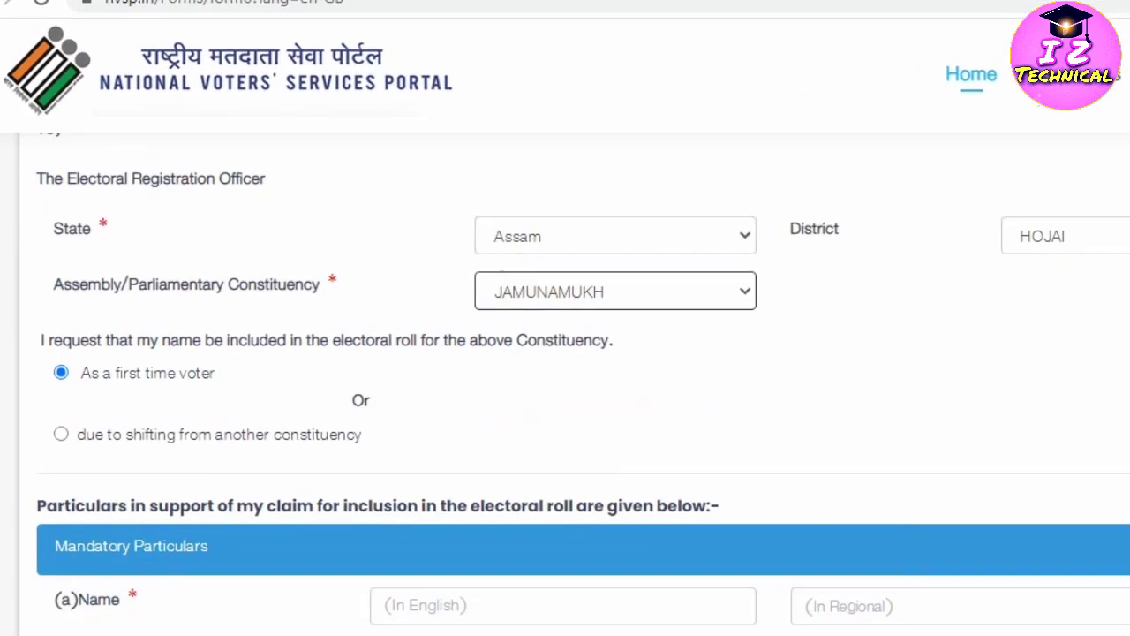
left_click(61, 434)
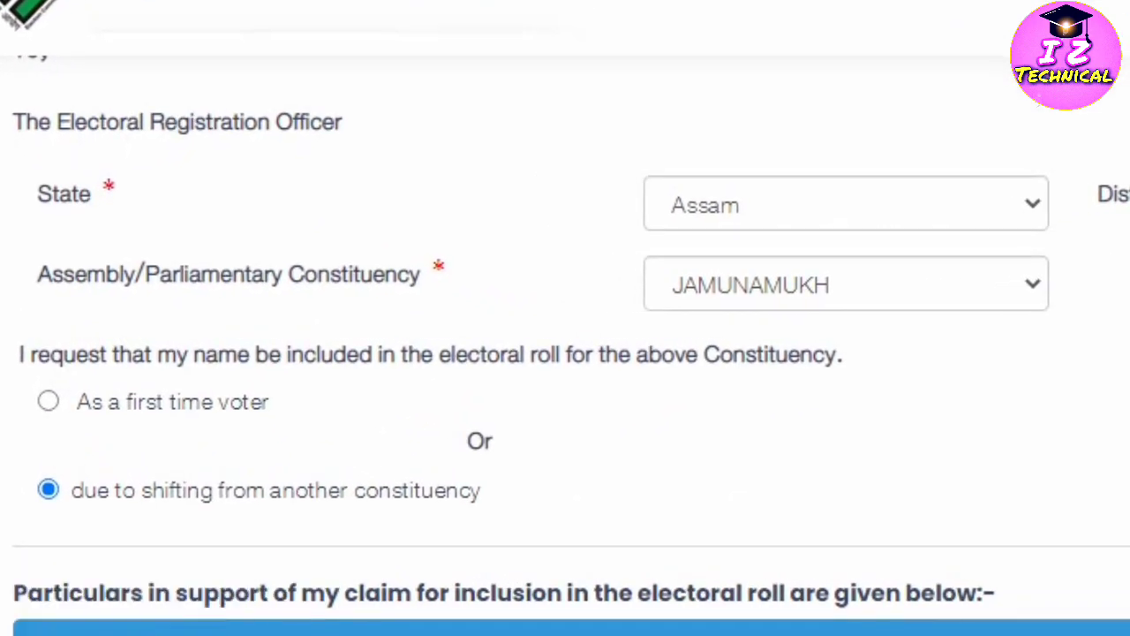
Enter the applicant's name in English and begin correcting the Bengali version with the on-screen keyboard.
scroll(565, 353, "down", 4)
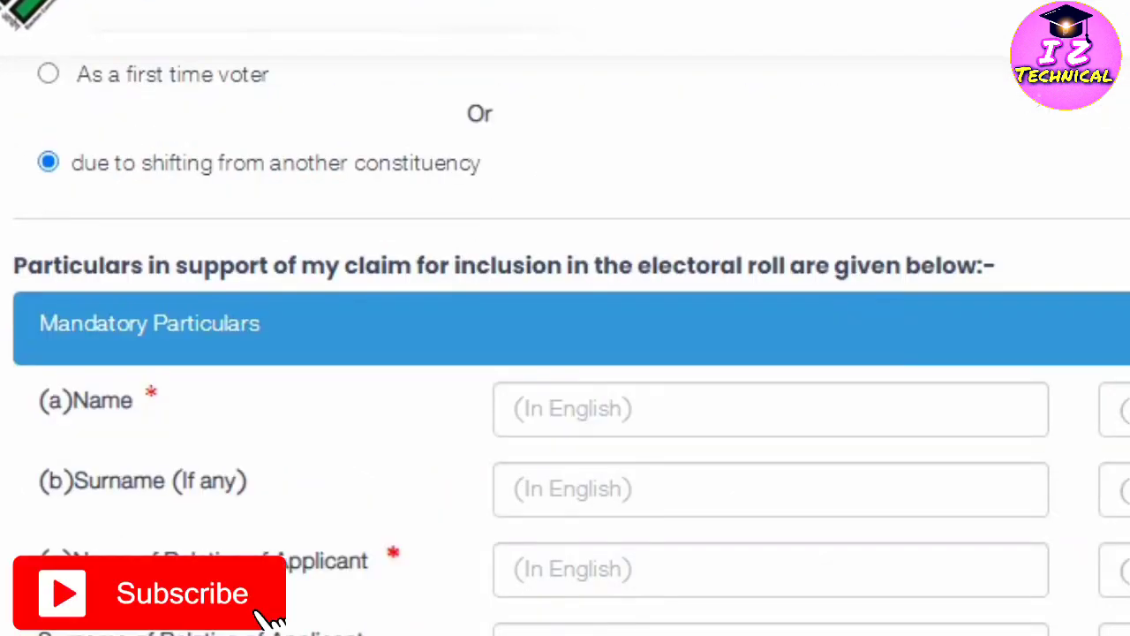
left_click(517, 408)
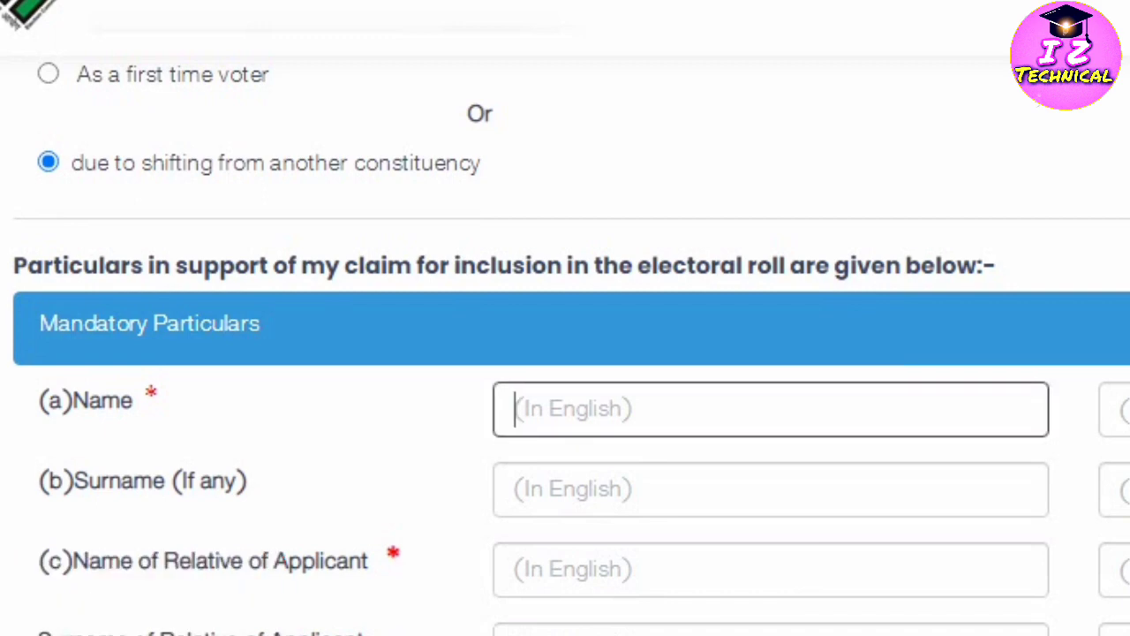
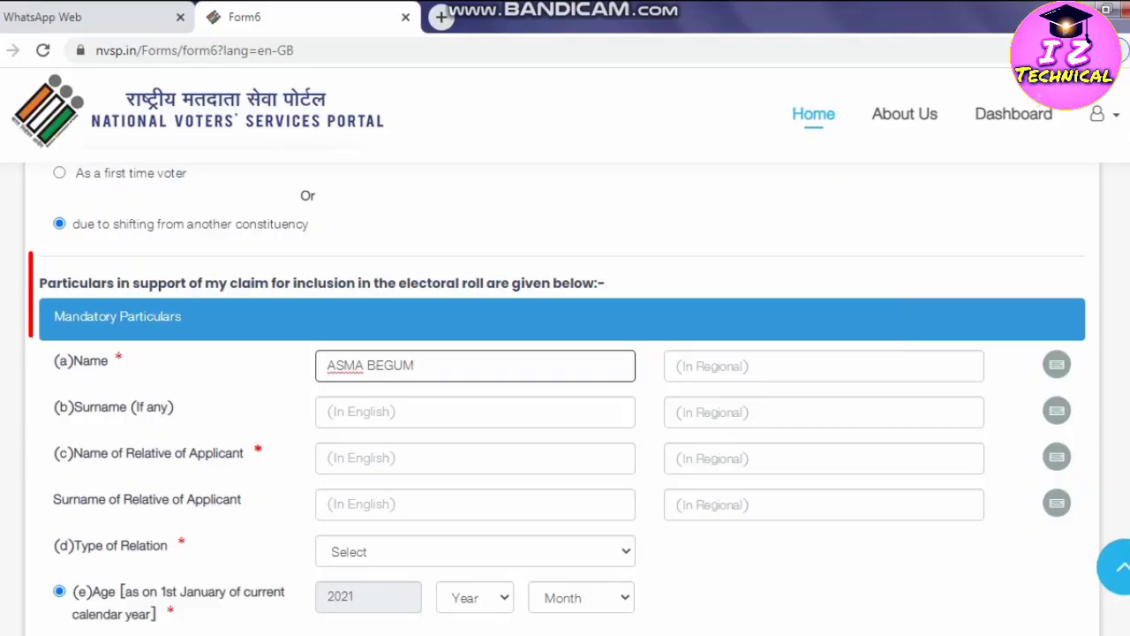
left_click(822, 365)
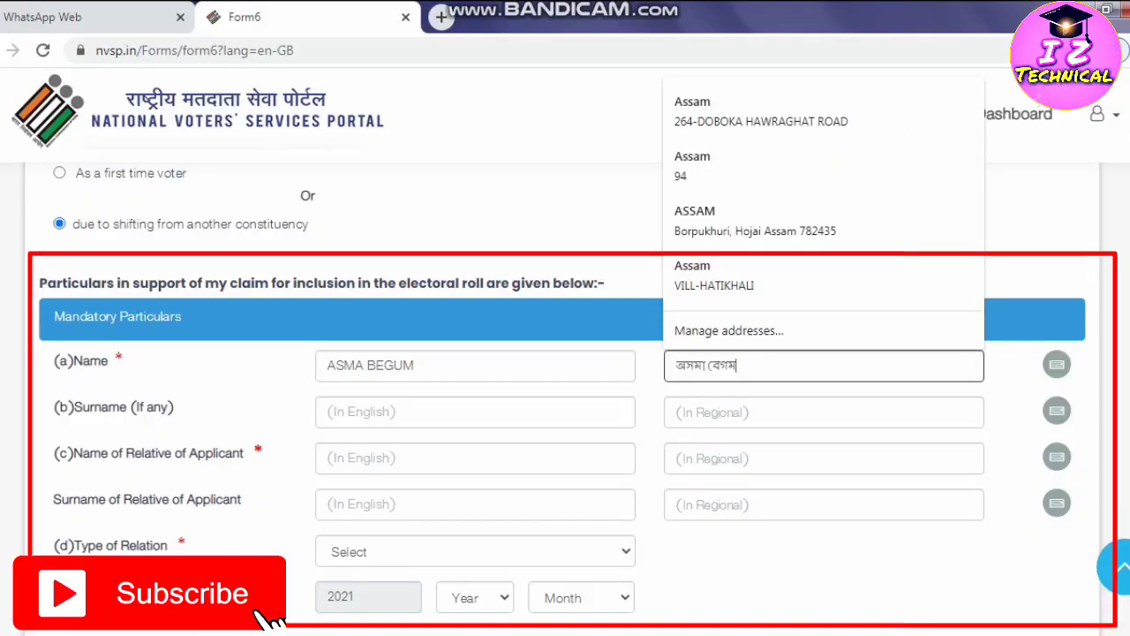
left_click(737, 365)
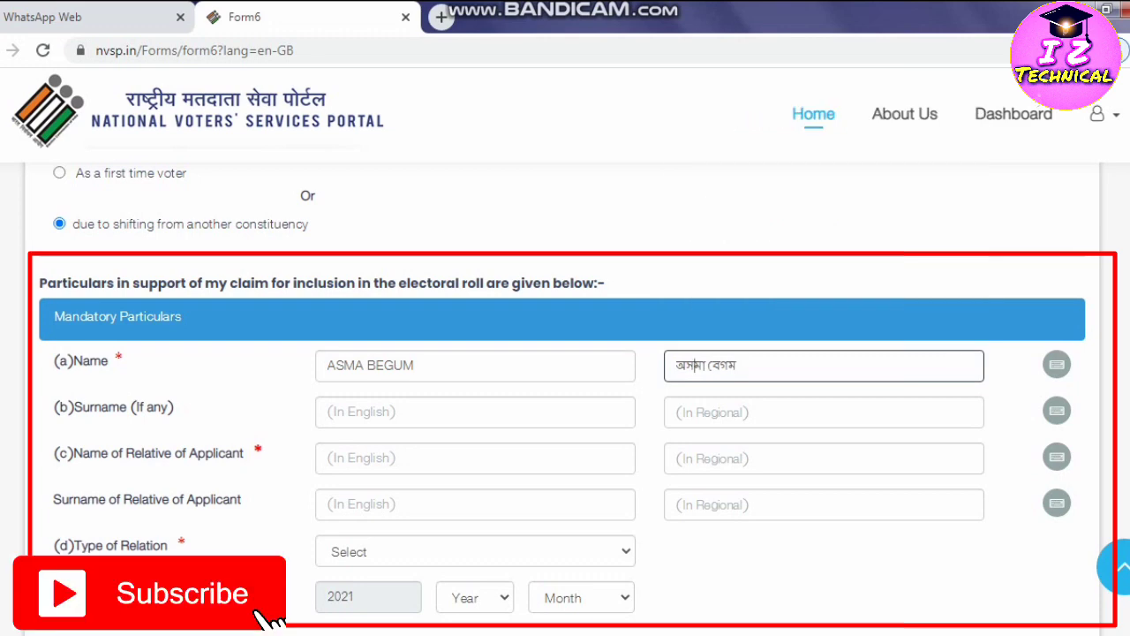
key("BackSpace")
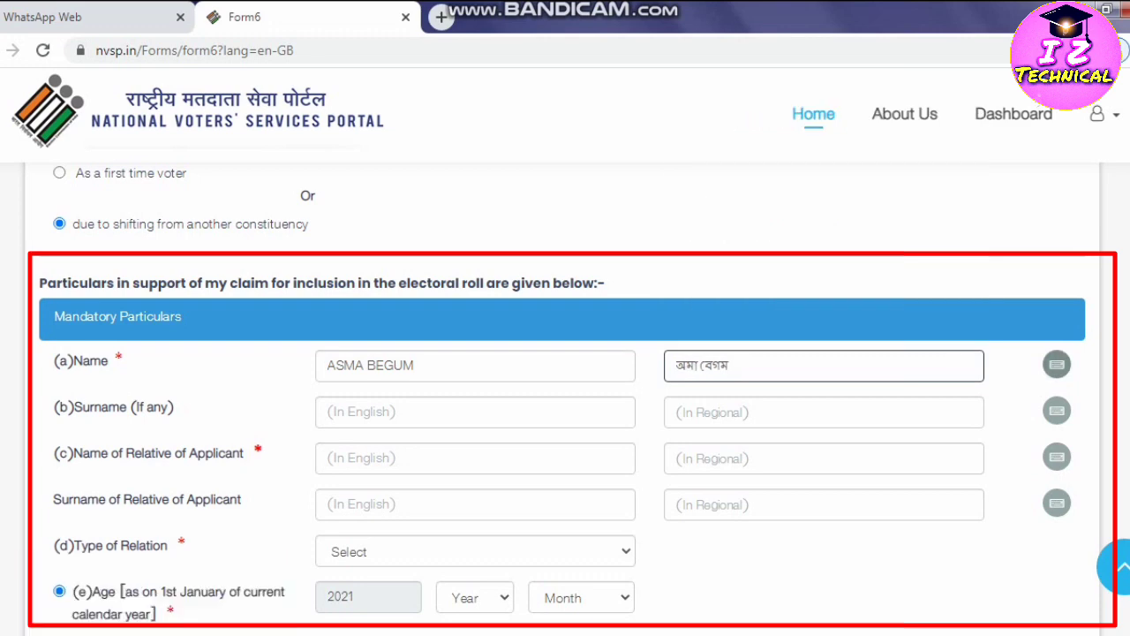
left_click(1057, 364)
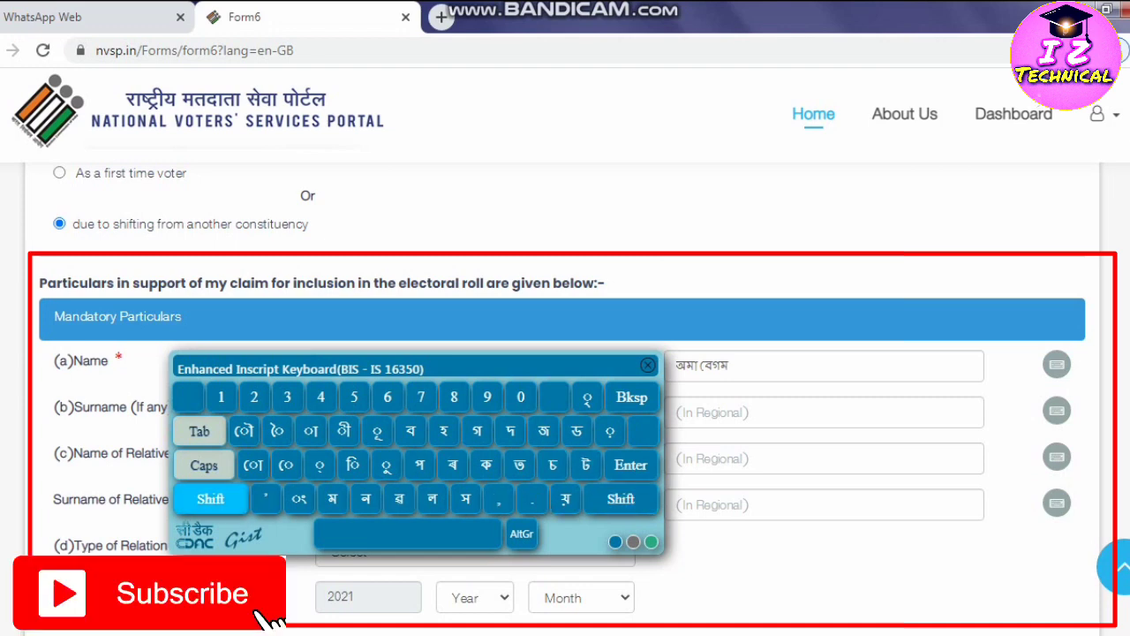
left_click(210, 499)
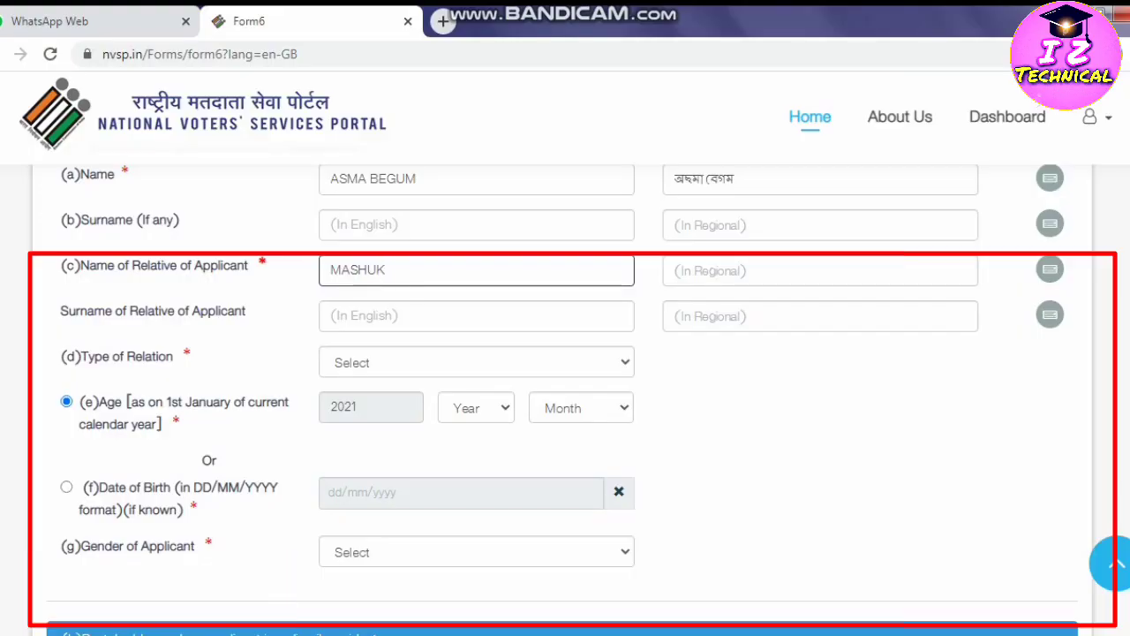
Keep only the first name in its field, enter the surname, and fix the Bengali first name.
scroll(565, 397, "up", 1)
left_click(417, 272)
key("BackSpace")
key("BackSpace")
key("BackSpace")
key("BackSpace")
key("BackSpace")
key("BackSpace")
key("Tab")
type("BEGH")
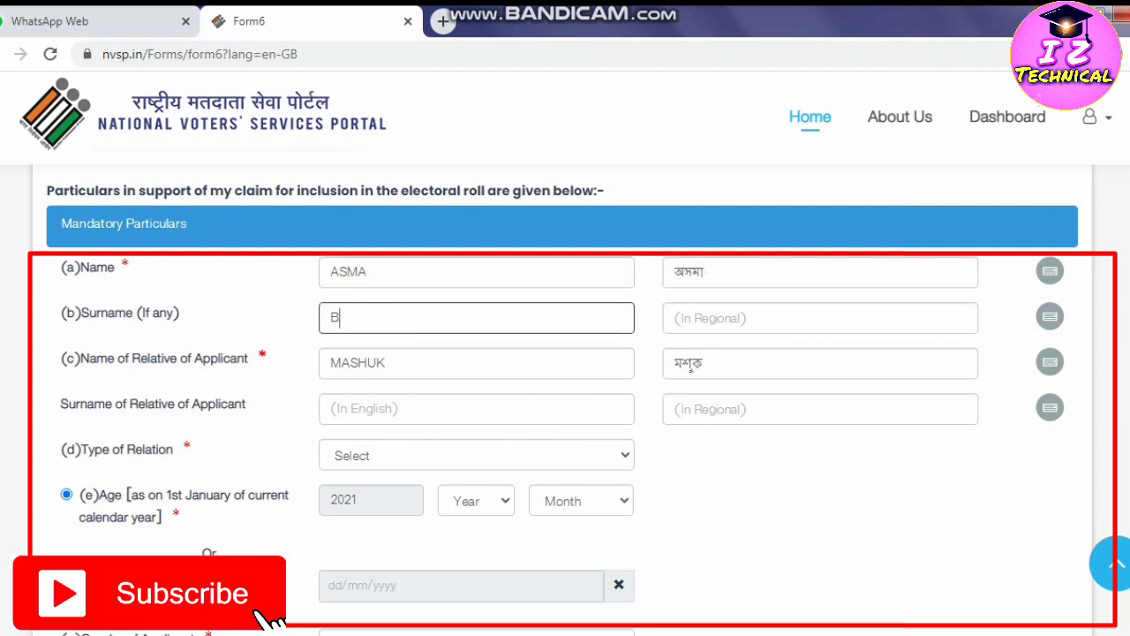
key("BackSpace")
type("UM")
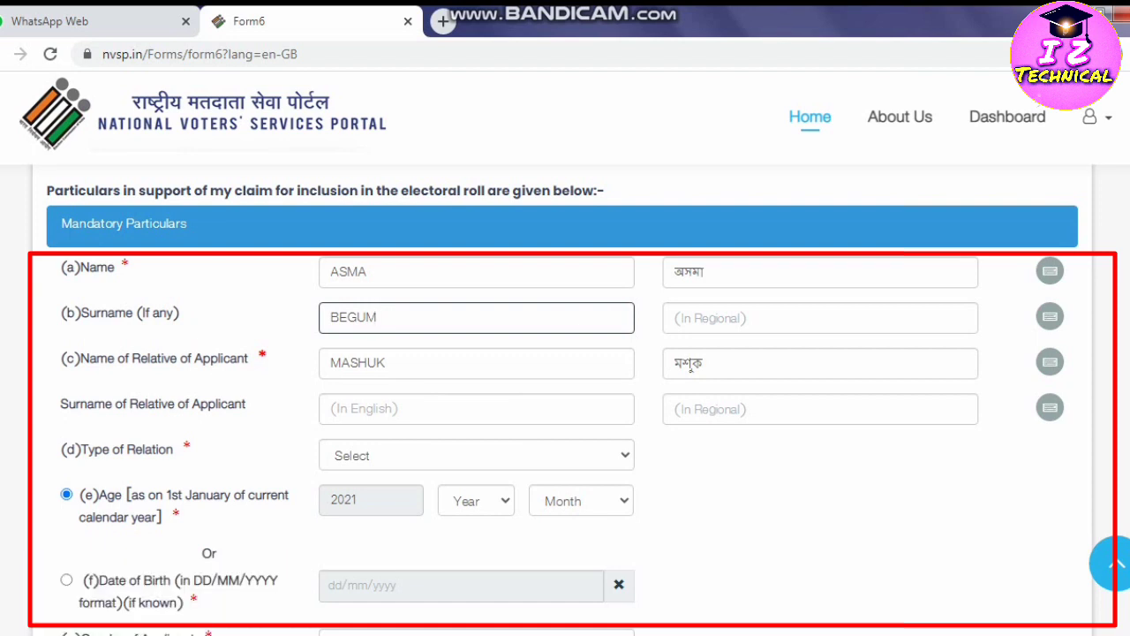
left_click(698, 272)
key("BackSpace")
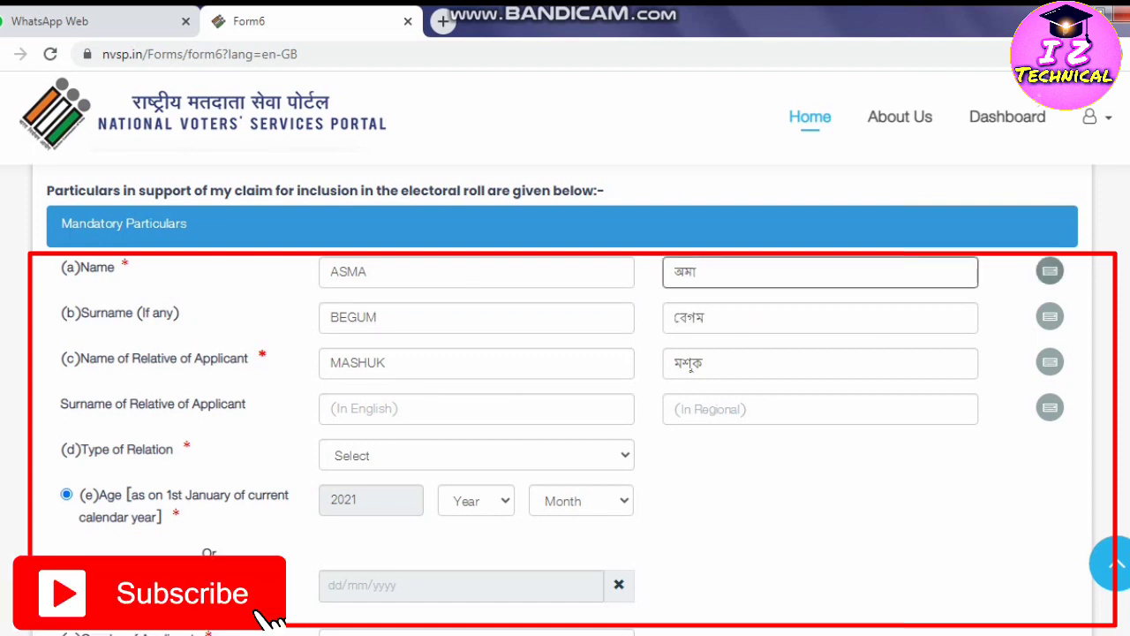
left_click(1050, 271)
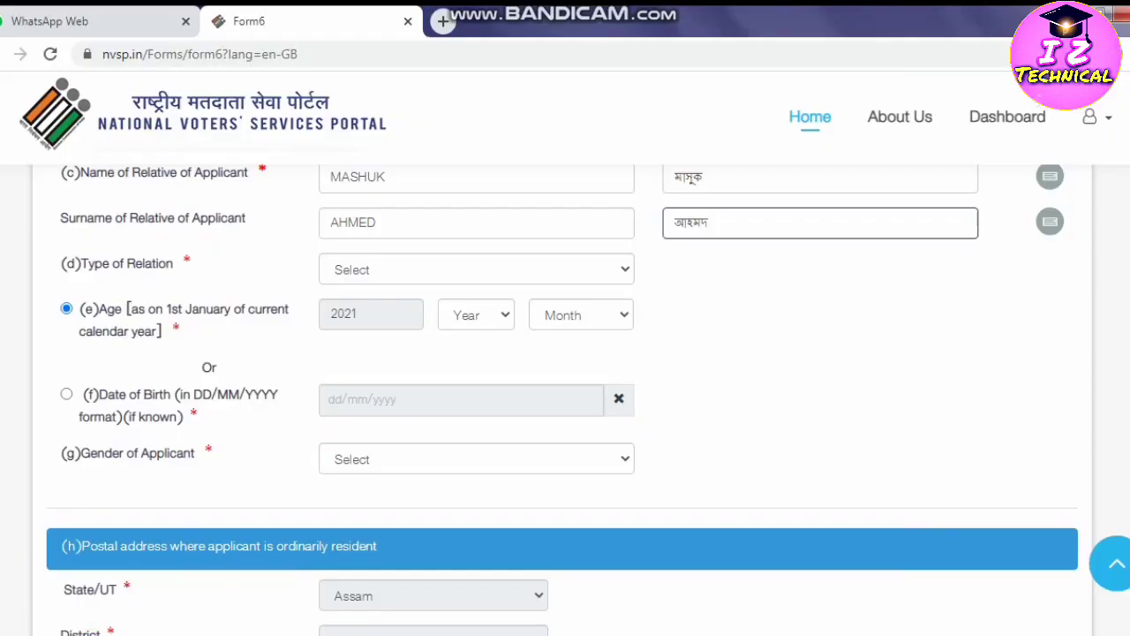
left_click(477, 270)
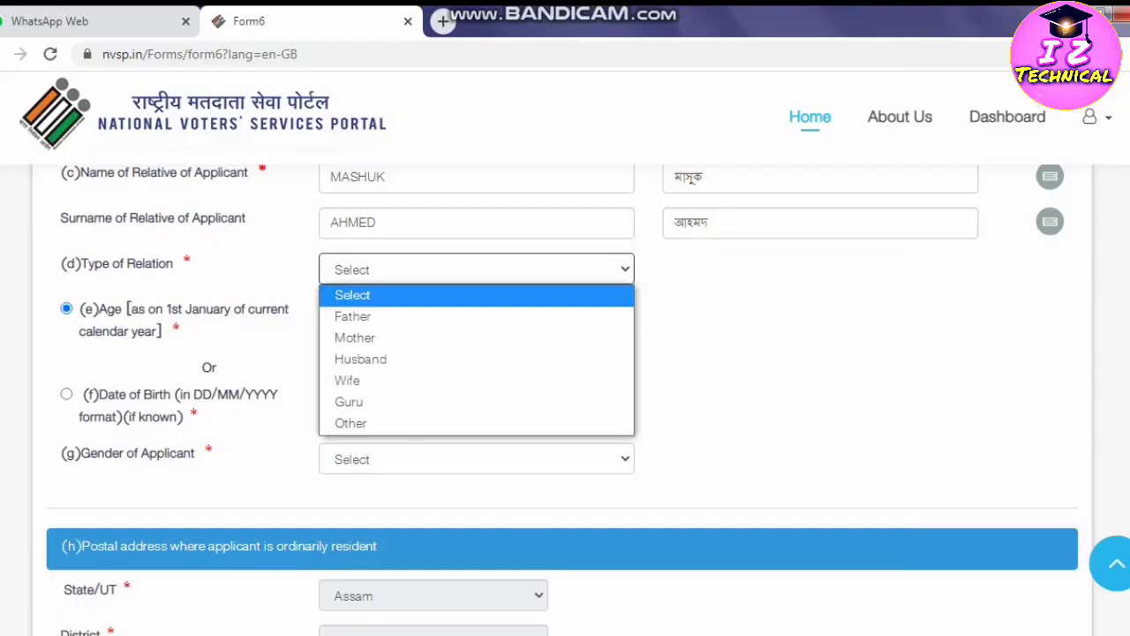
key("Down")
key("Return")
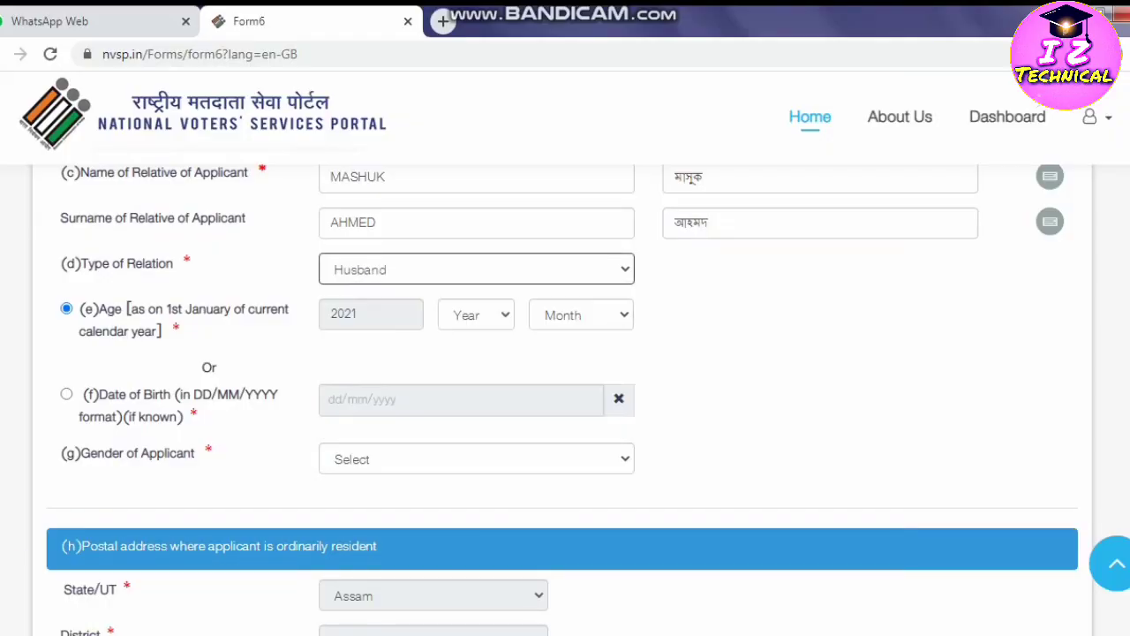
scroll(565, 398, "down", 1)
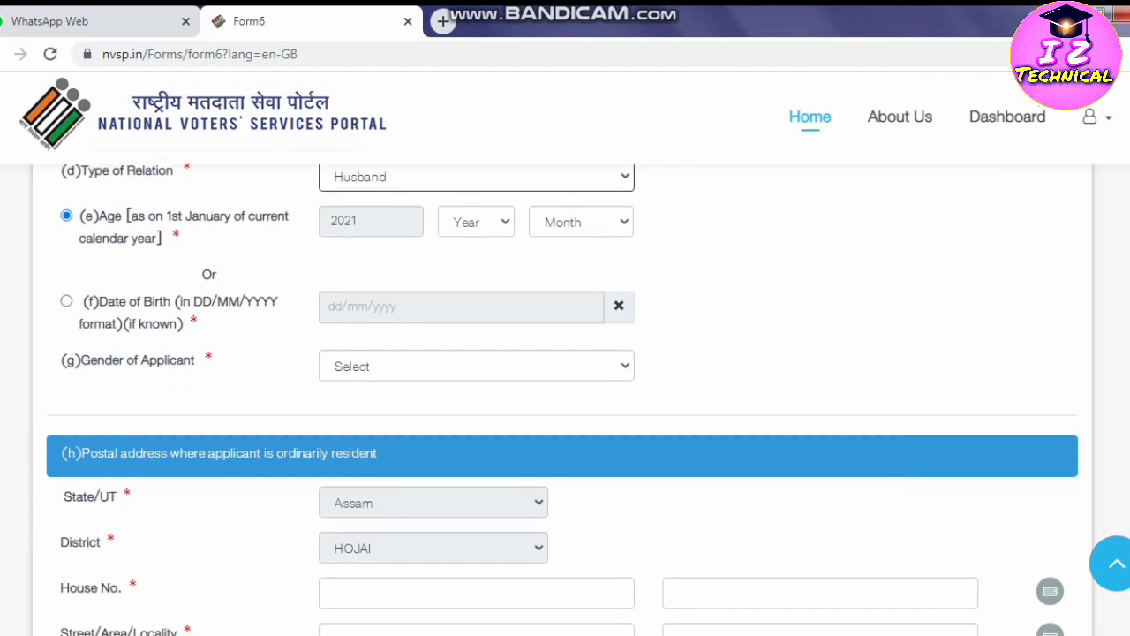
left_click(67, 301)
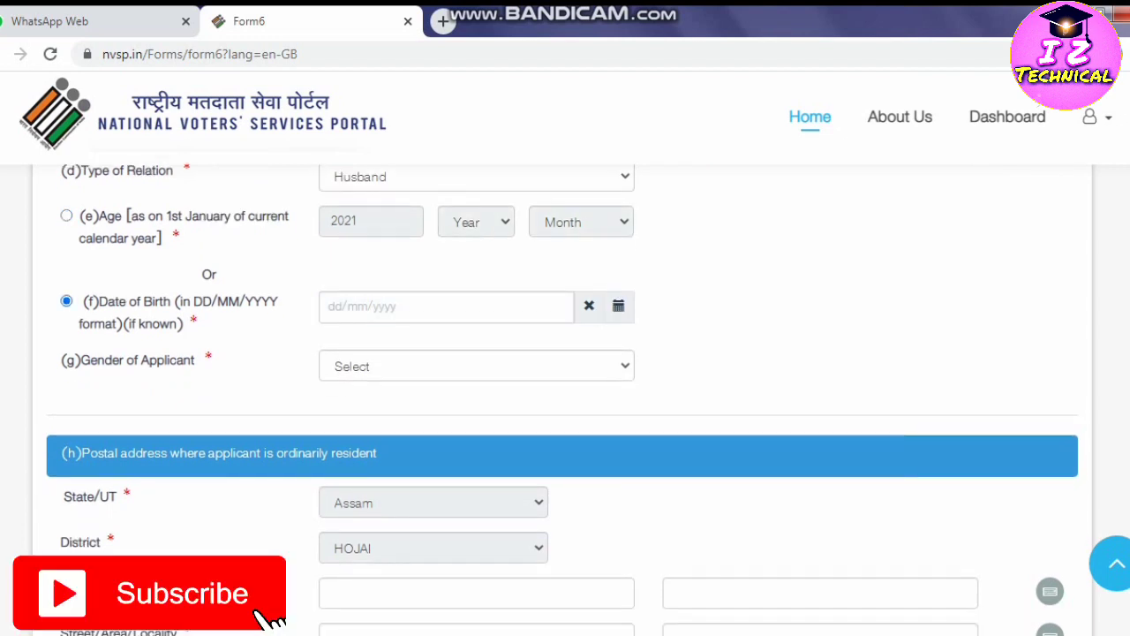
left_click(362, 306)
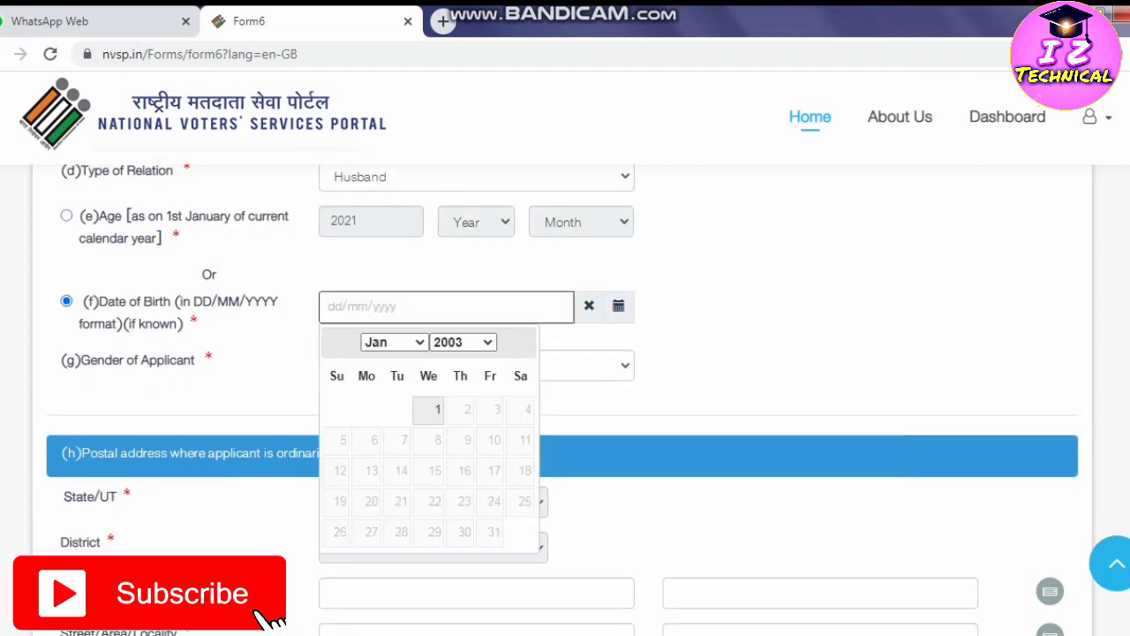
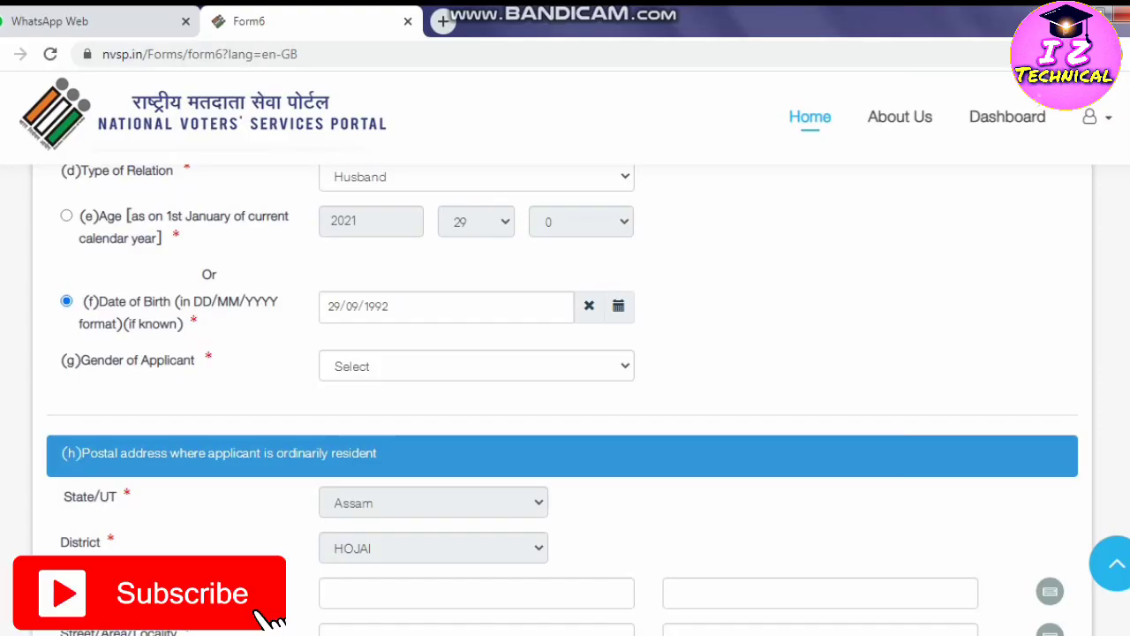
Choose Female as the applicant's gender.
left_click(477, 366)
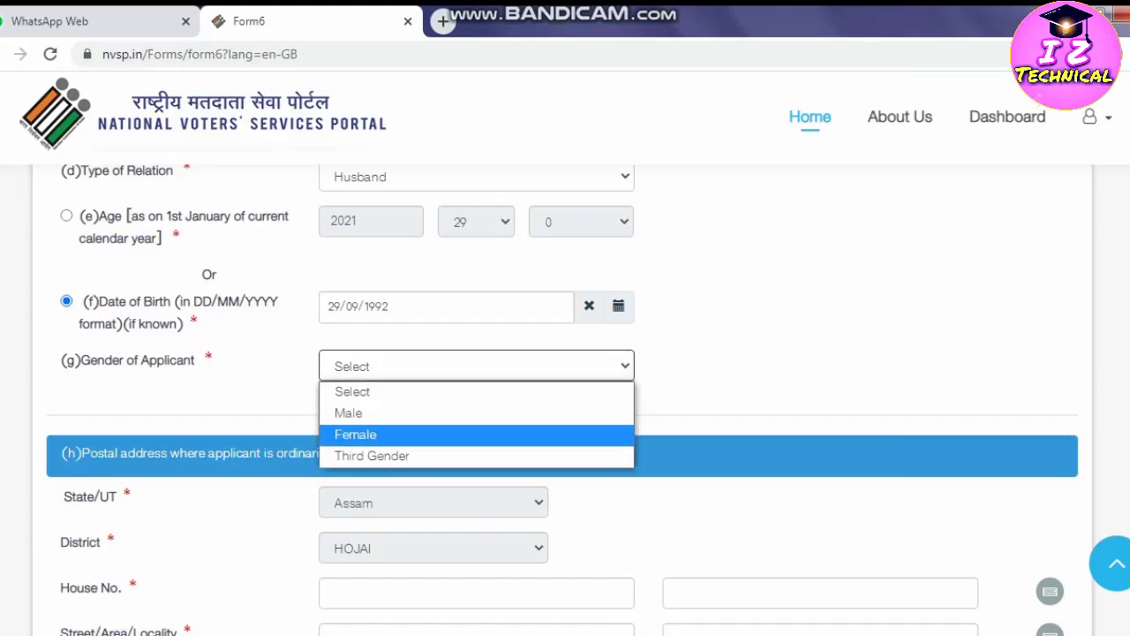
left_click(353, 434)
scroll(565, 398, "down", 1)
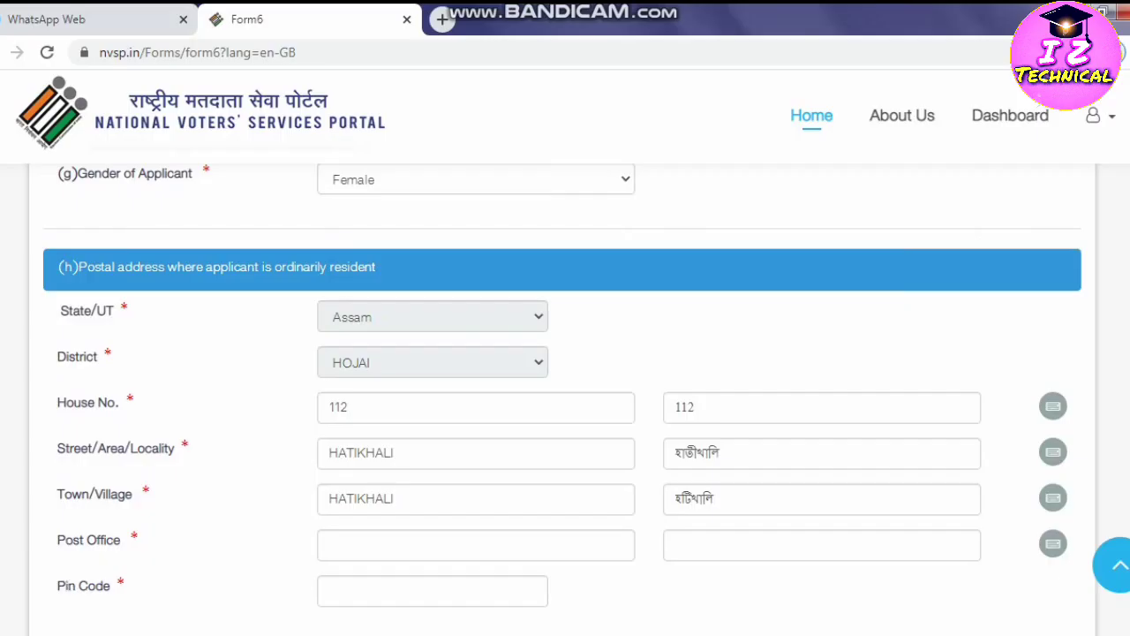
scroll(565, 397, "down", 1)
Replace the postal Street/Area/Locality entry and clear its Bengali counterpart.
left_click(395, 358)
key("BackSpace")
key("BackSpace")
key("BackSpace")
key("BackSpace")
key("BackSpace")
key("BackSpace")
key("BackSpace")
key("BackSpace")
key("BackSpace")
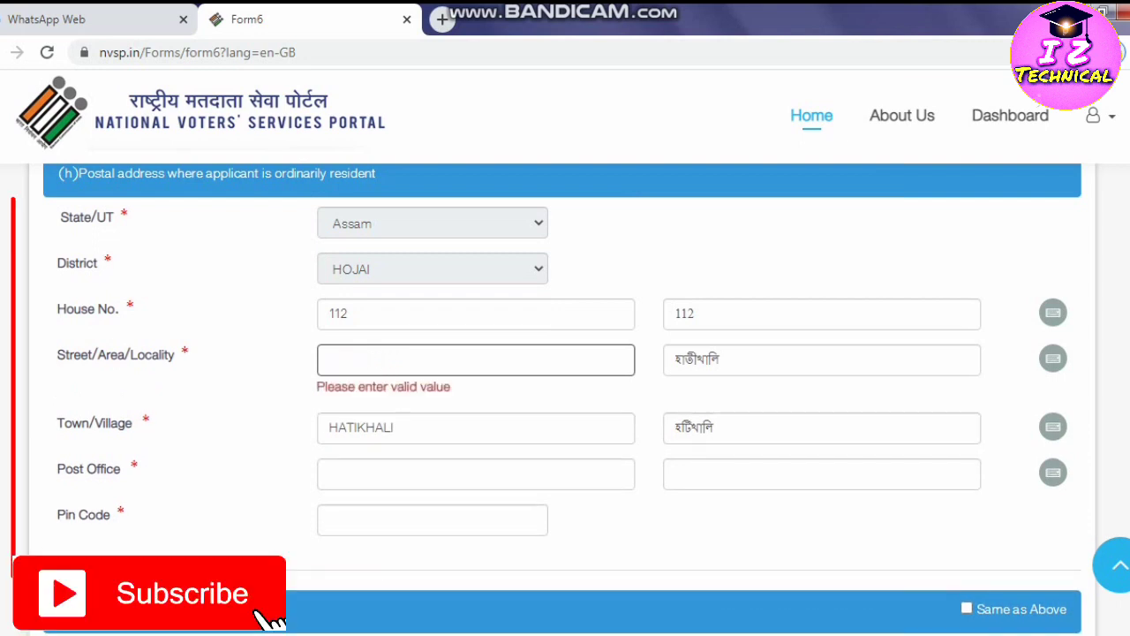
type("PART NO")
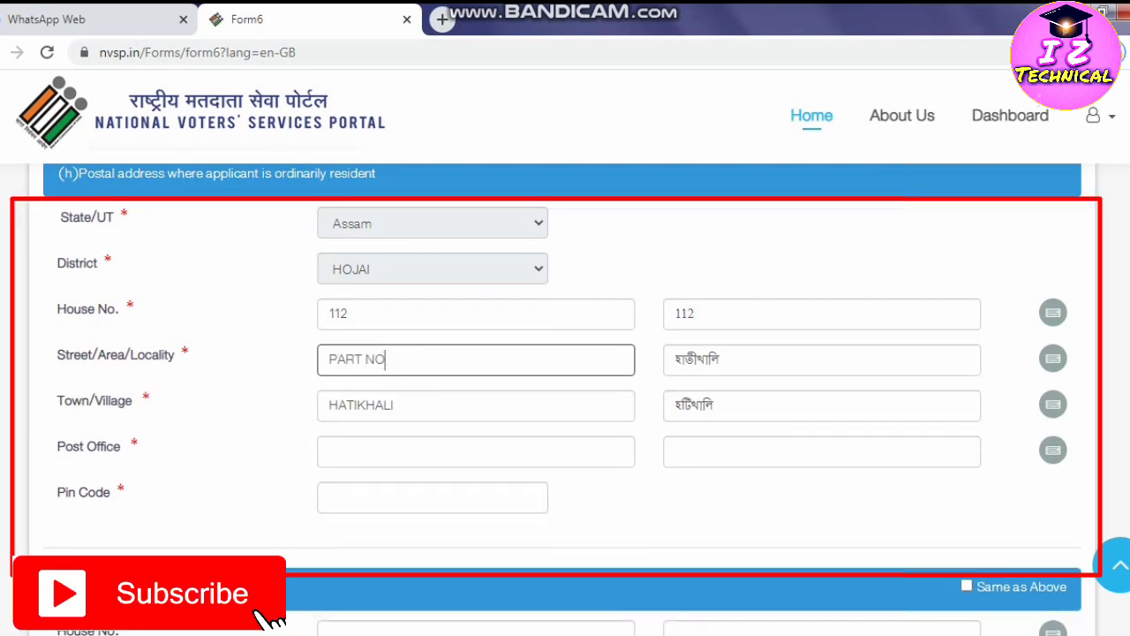
type("-158")
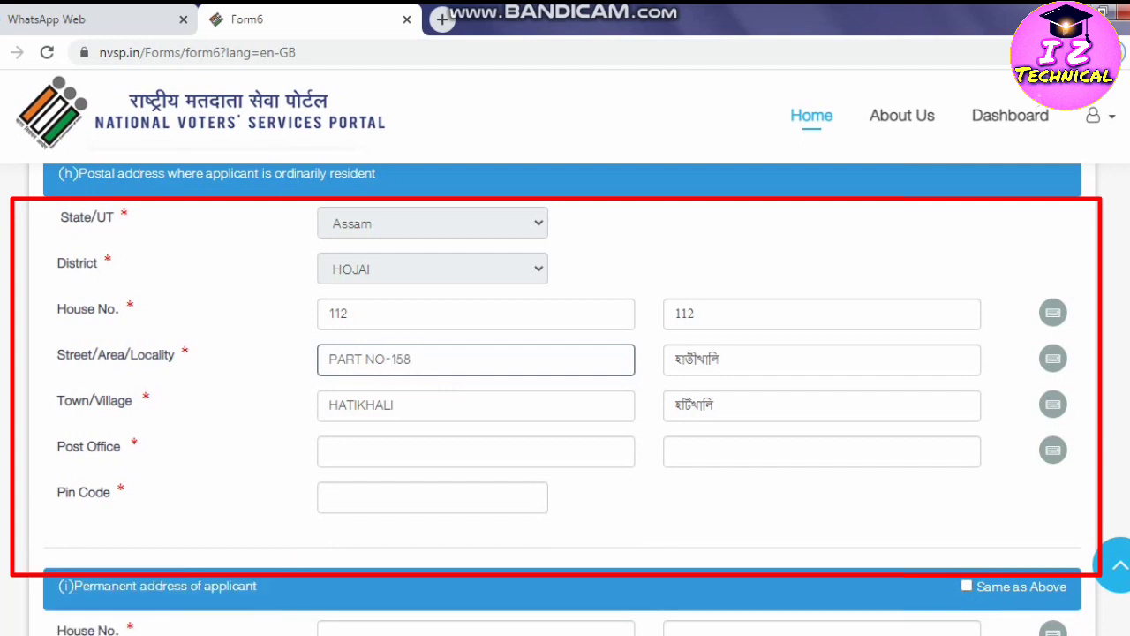
key("Tab")
key("BackSpace")
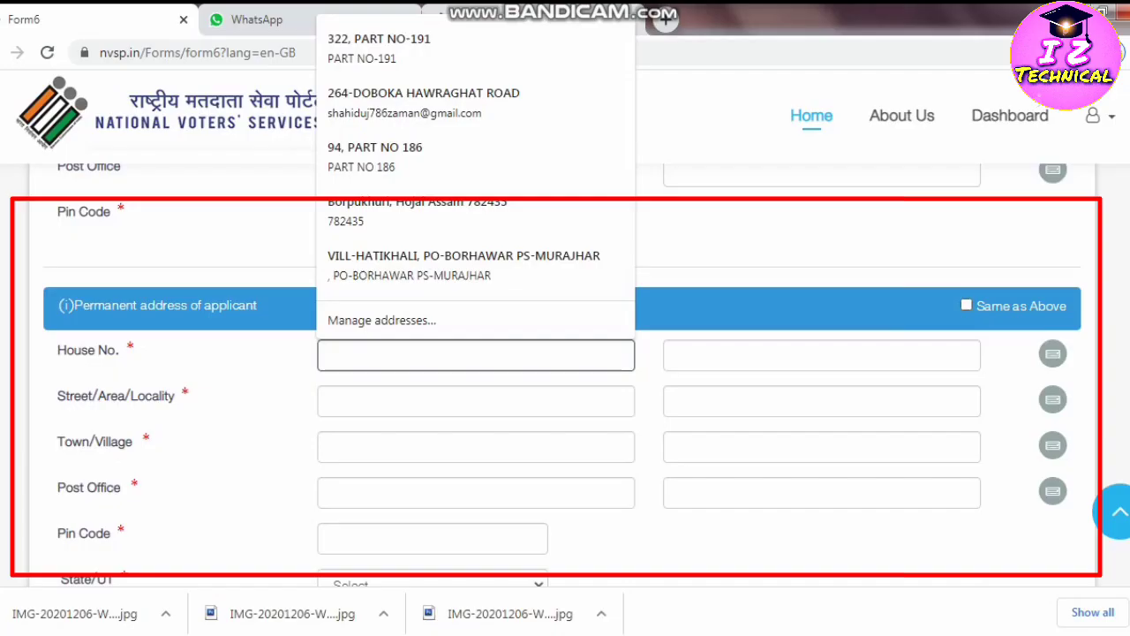
Tick 'Same as Above' so the permanent address copies the postal address.
scroll(565, 370, "up", 3)
scroll(565, 371, "up", 1)
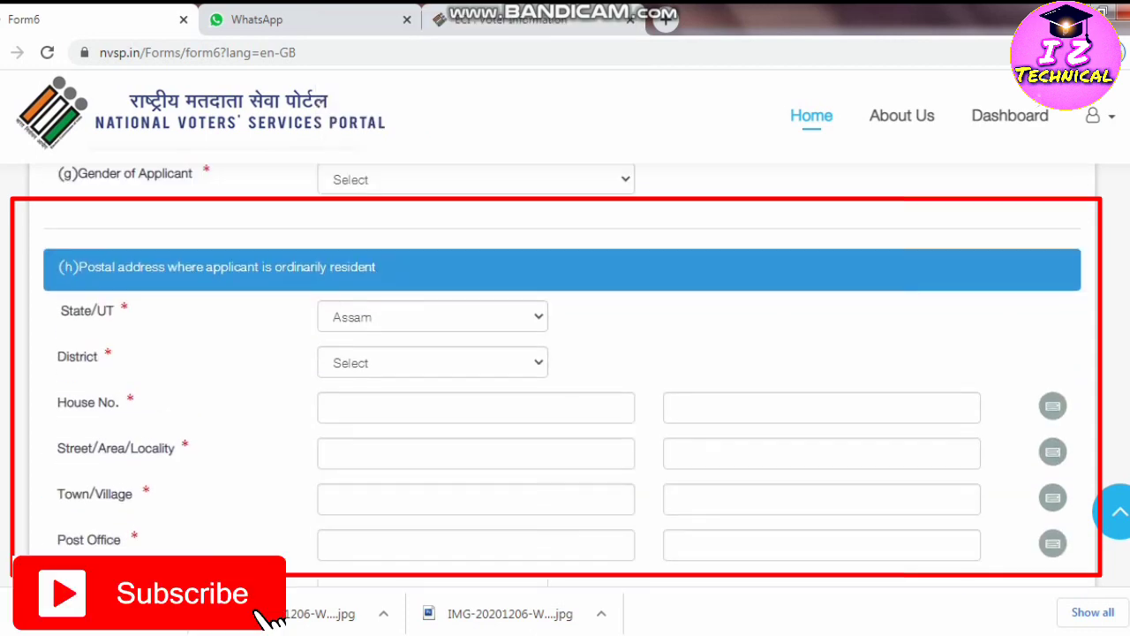
scroll(565, 371, "down", 5)
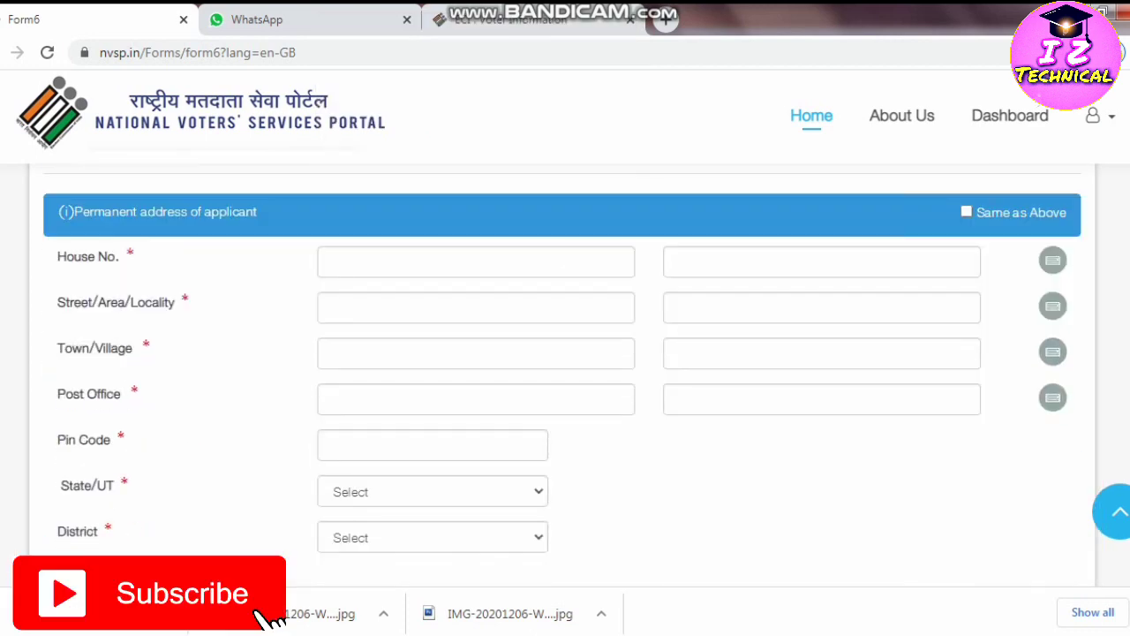
scroll(565, 370, "up", 5)
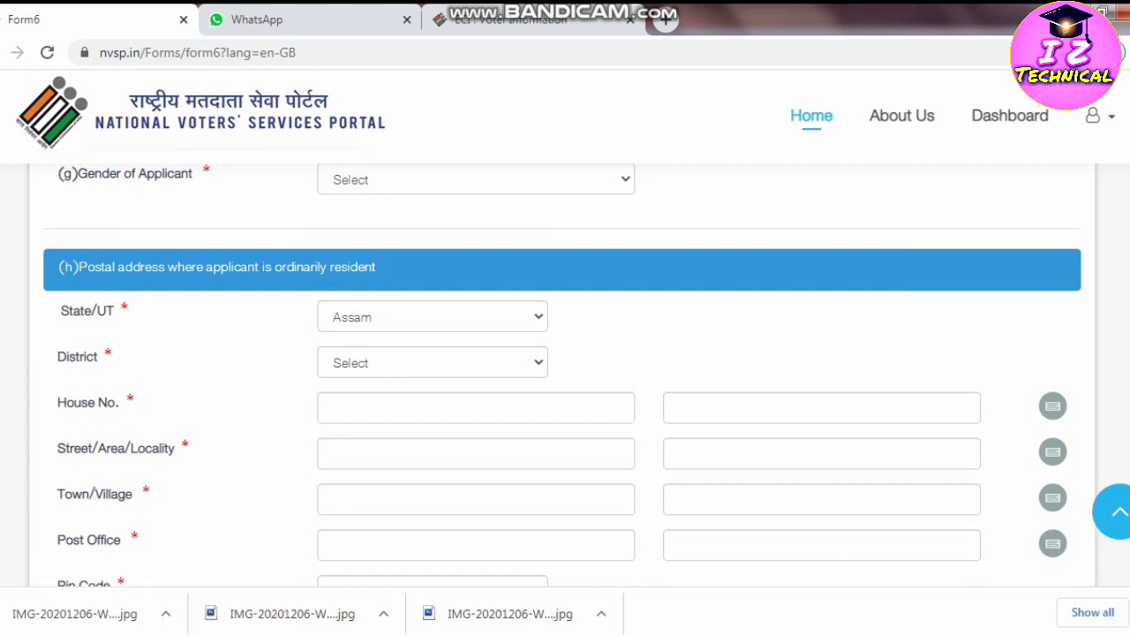
scroll(565, 371, "down", 3)
scroll(565, 371, "up", 1)
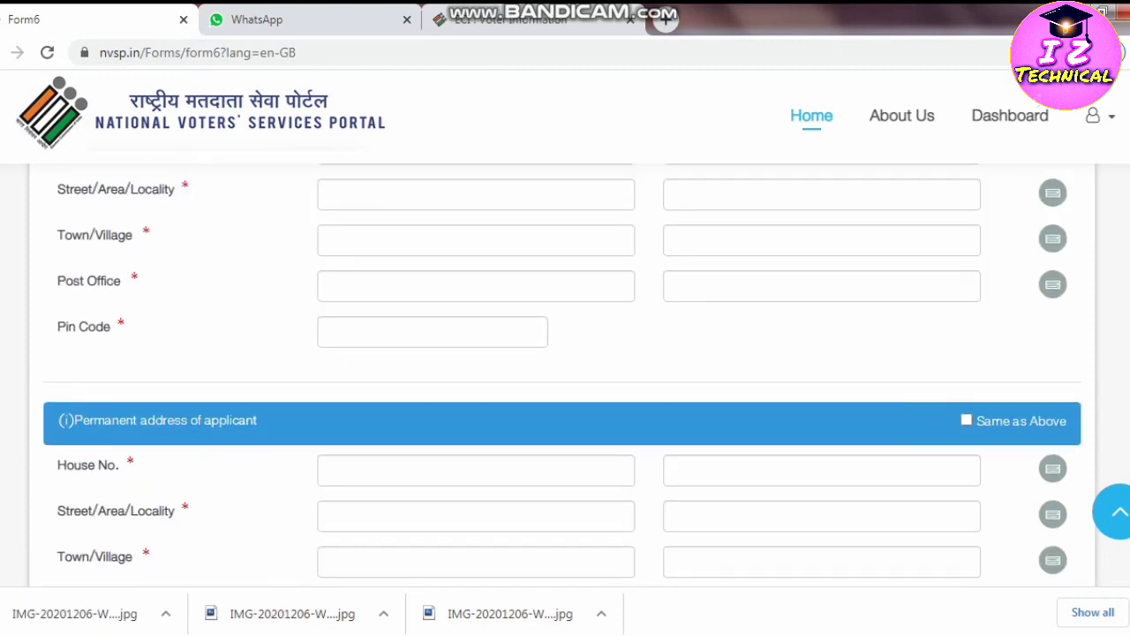
left_click(966, 491)
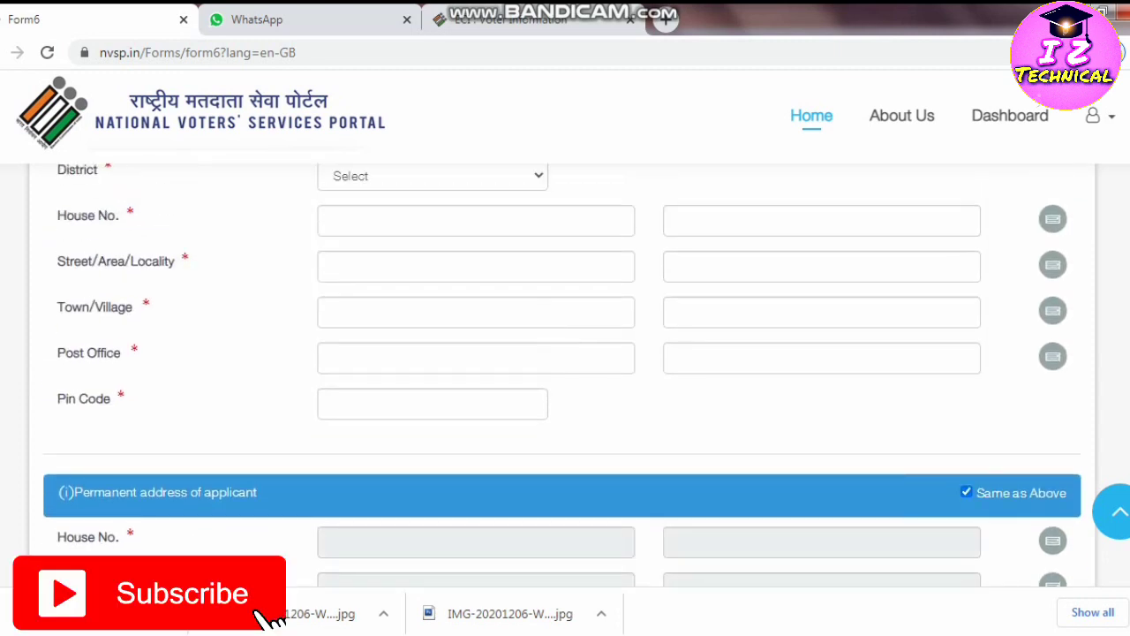
scroll(565, 371, "up", 1)
scroll(565, 370, "down", 4)
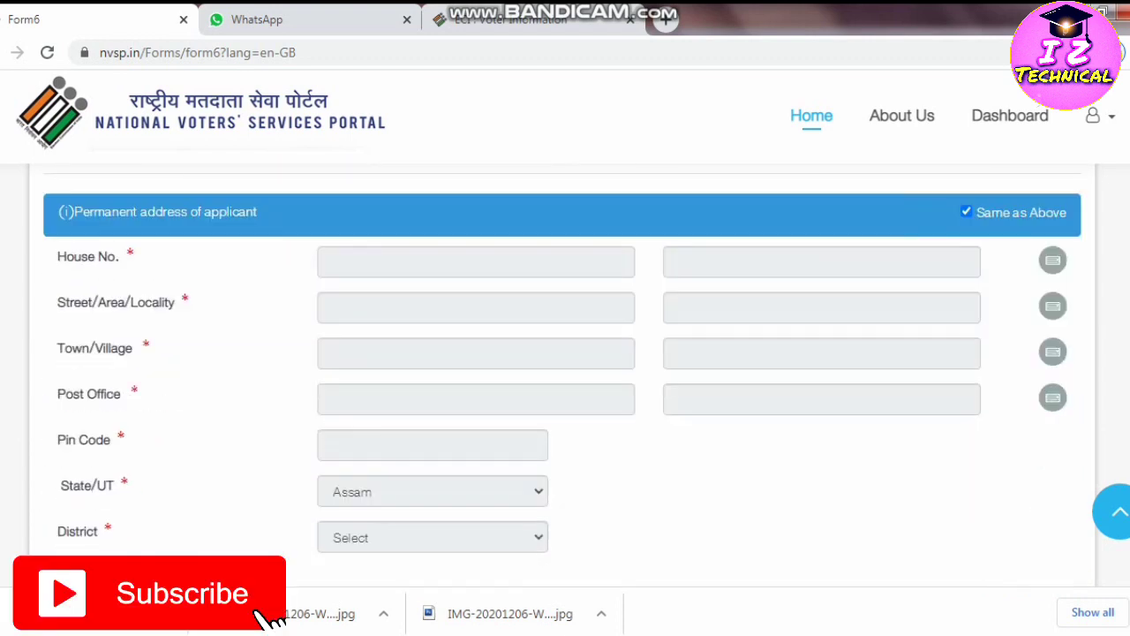
scroll(565, 371, "up", 4)
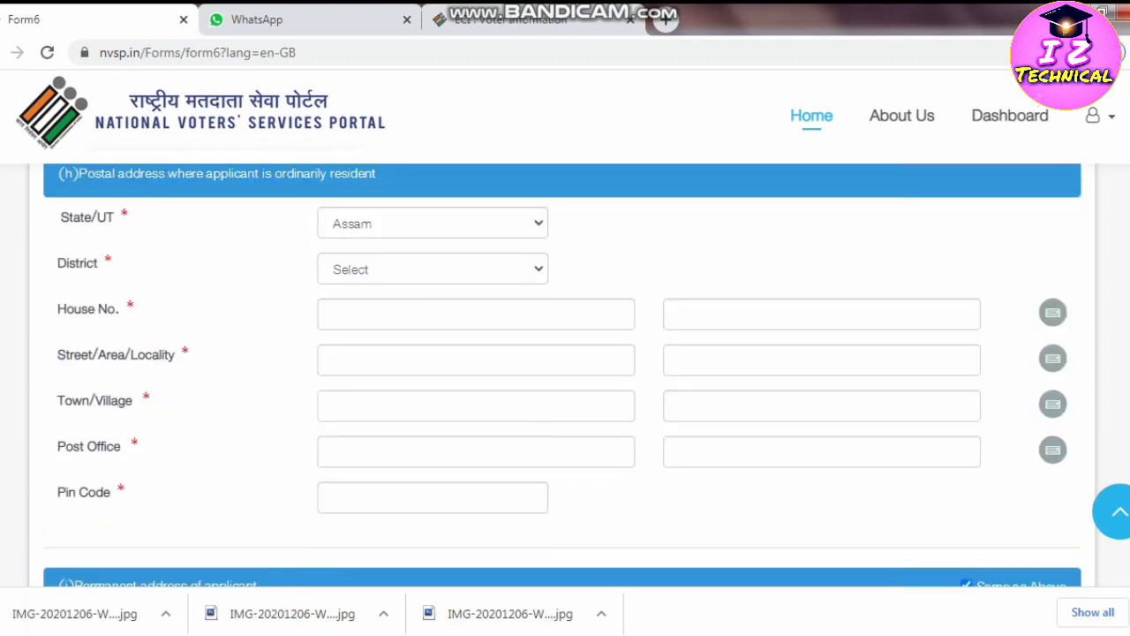
scroll(565, 371, "down", 4)
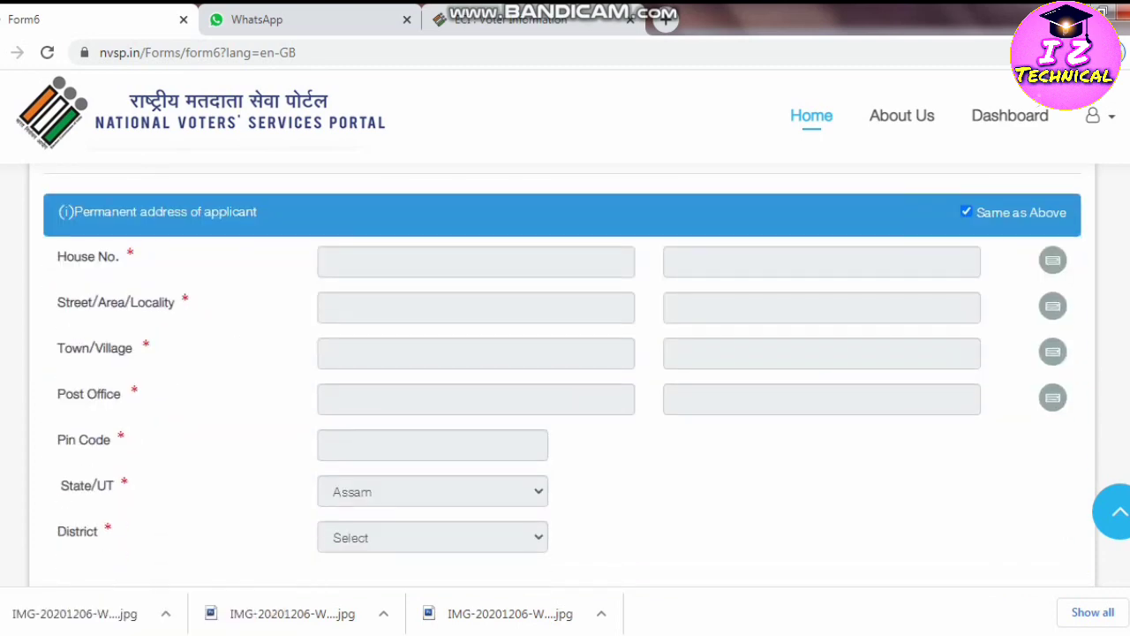
scroll(566, 371, "down", 1)
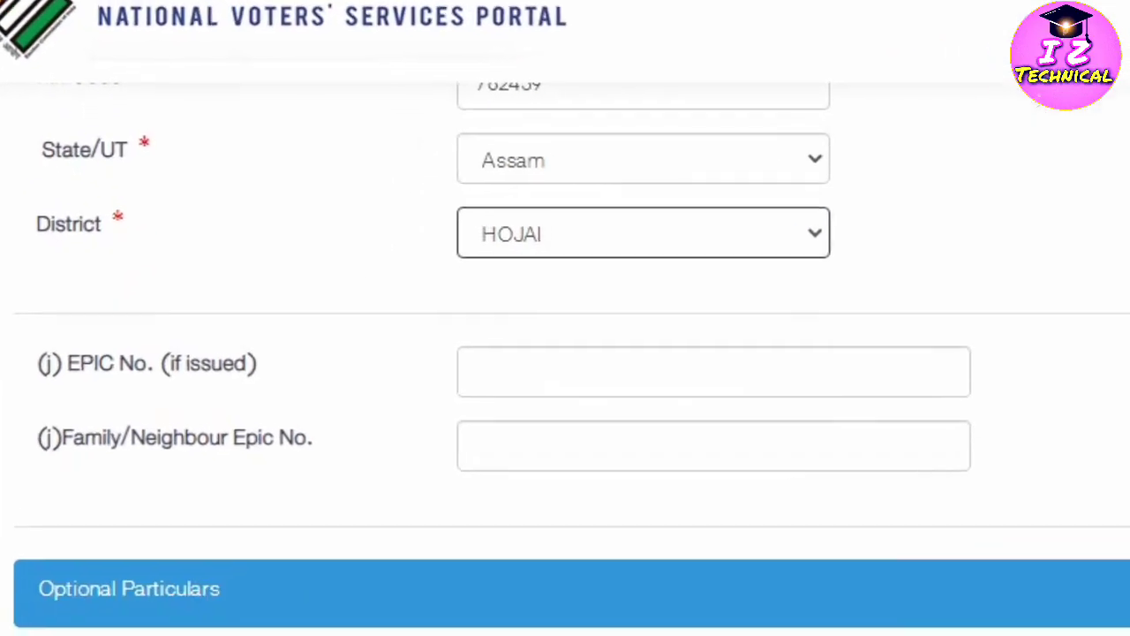
Enter the applicant's existing EPIC number, then move on through the Family/Neighbour EPIC and Mobile No. fields.
key("Tab")
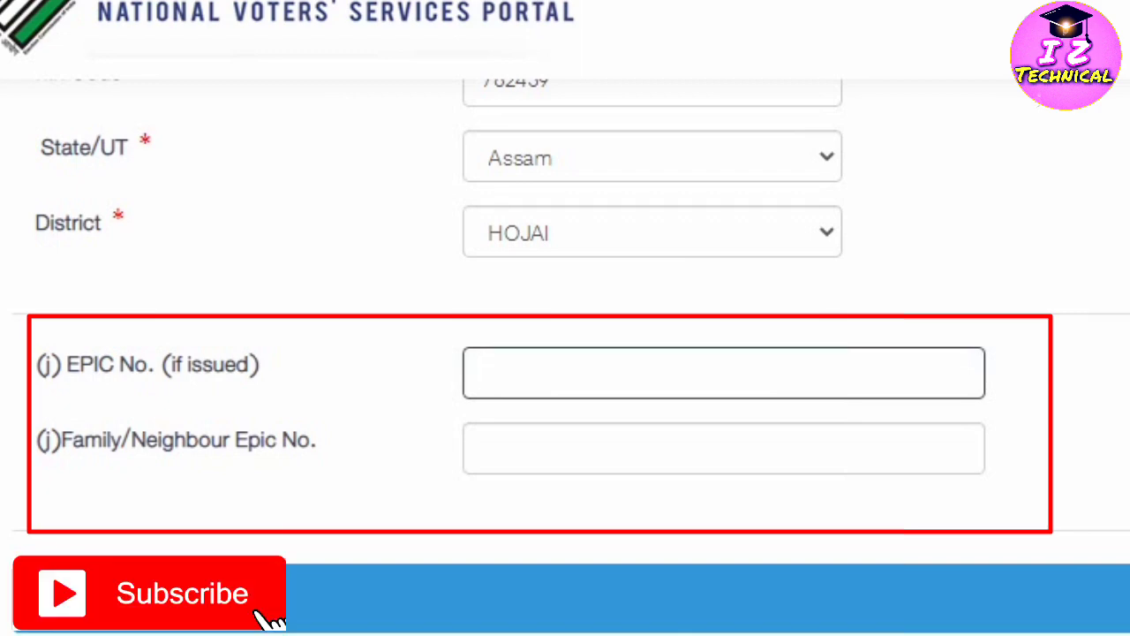
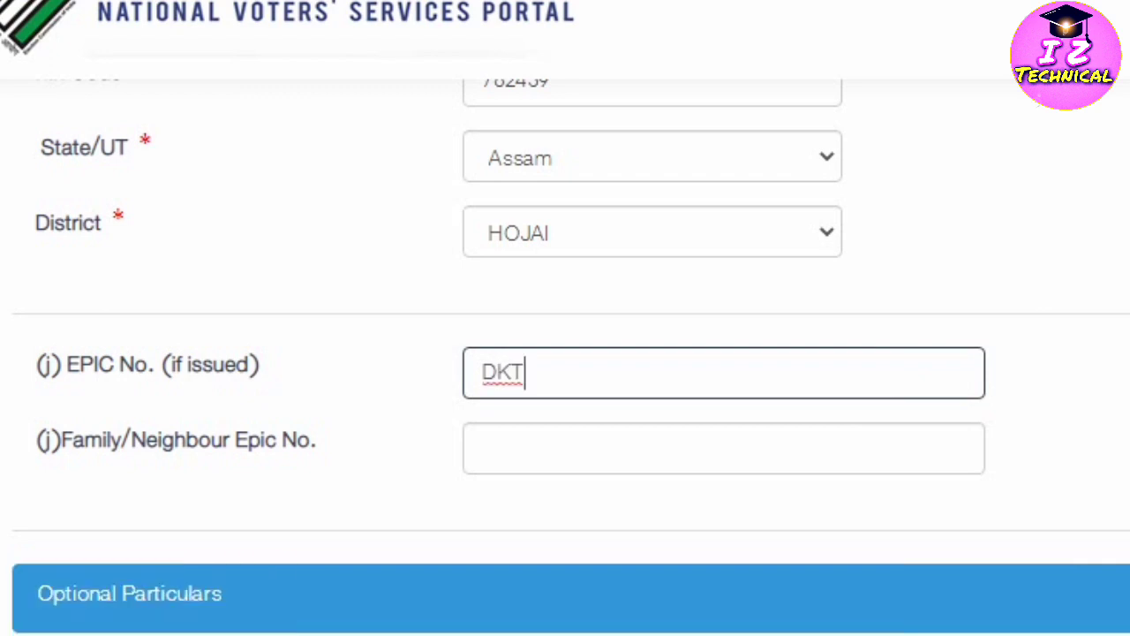
key("BackSpace")
key("BackSpace")
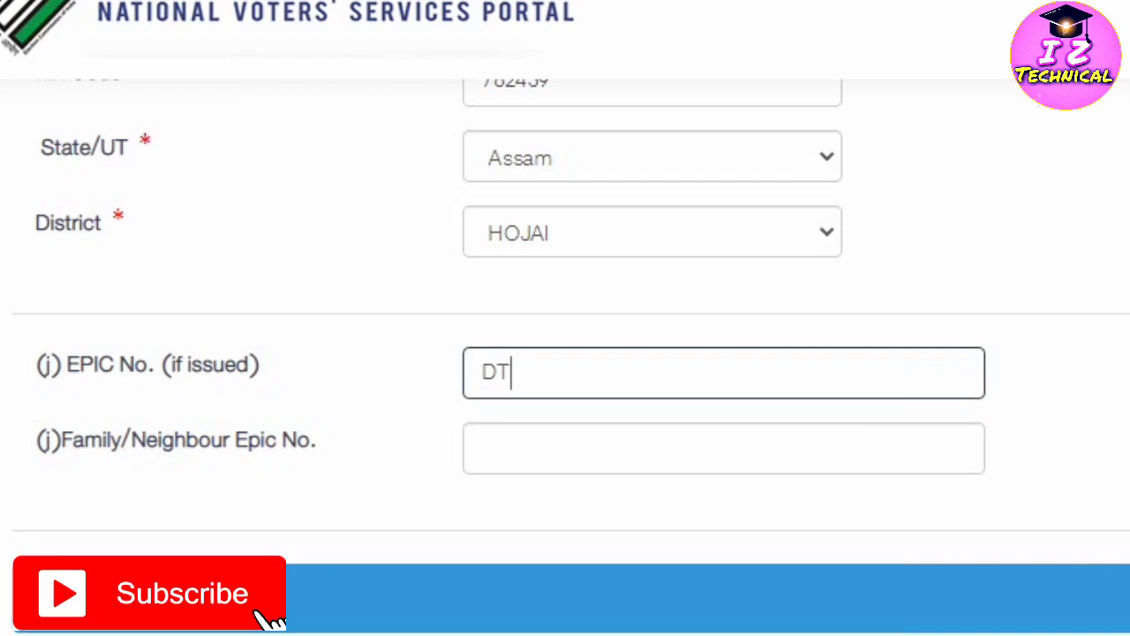
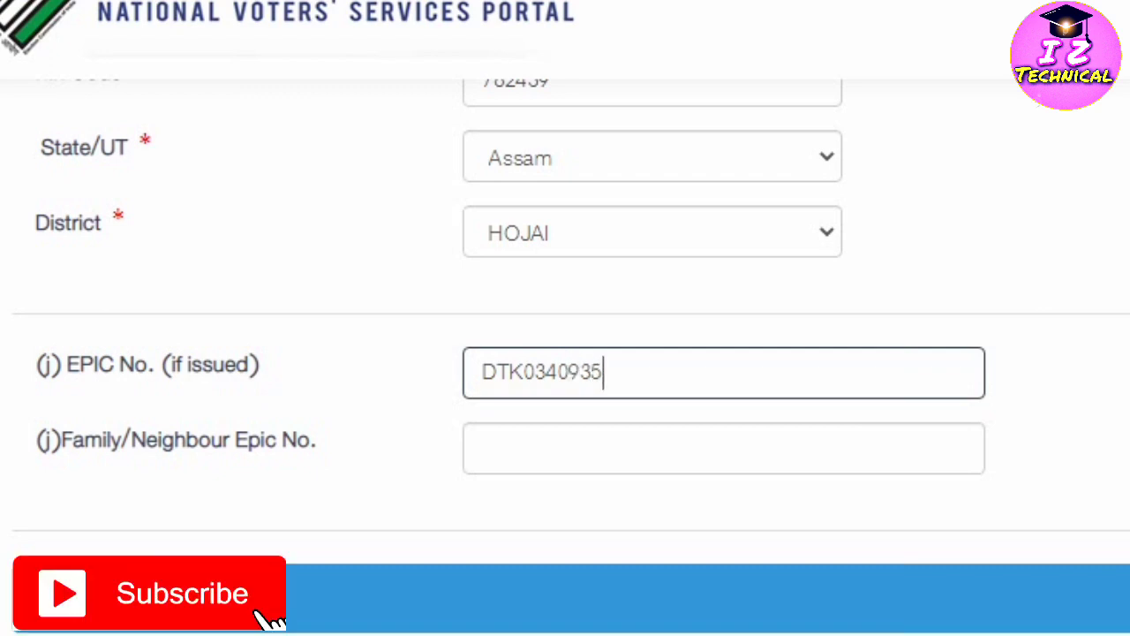
left_click(484, 449)
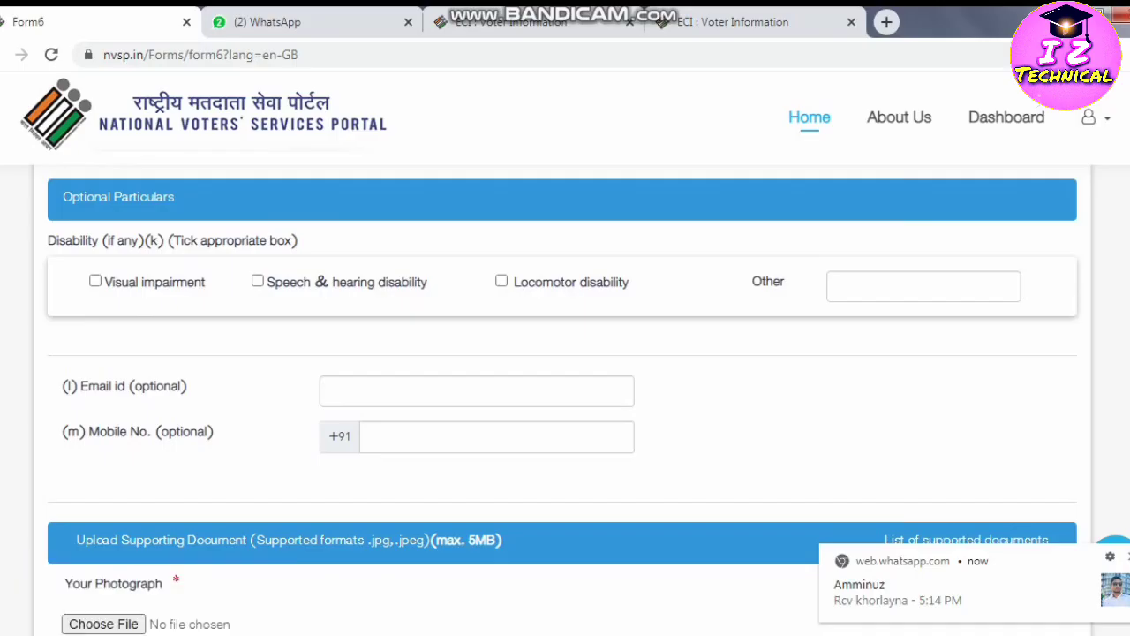
left_click(495, 436)
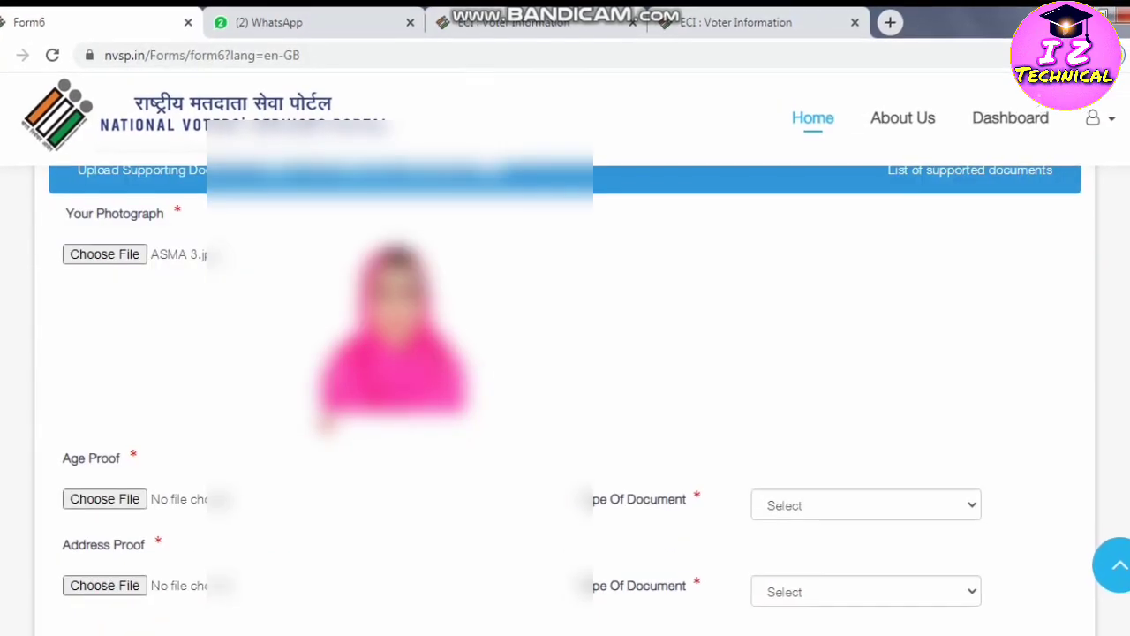
Set the age-proof document type to PAN Card.
scroll(565, 398, "down", 1)
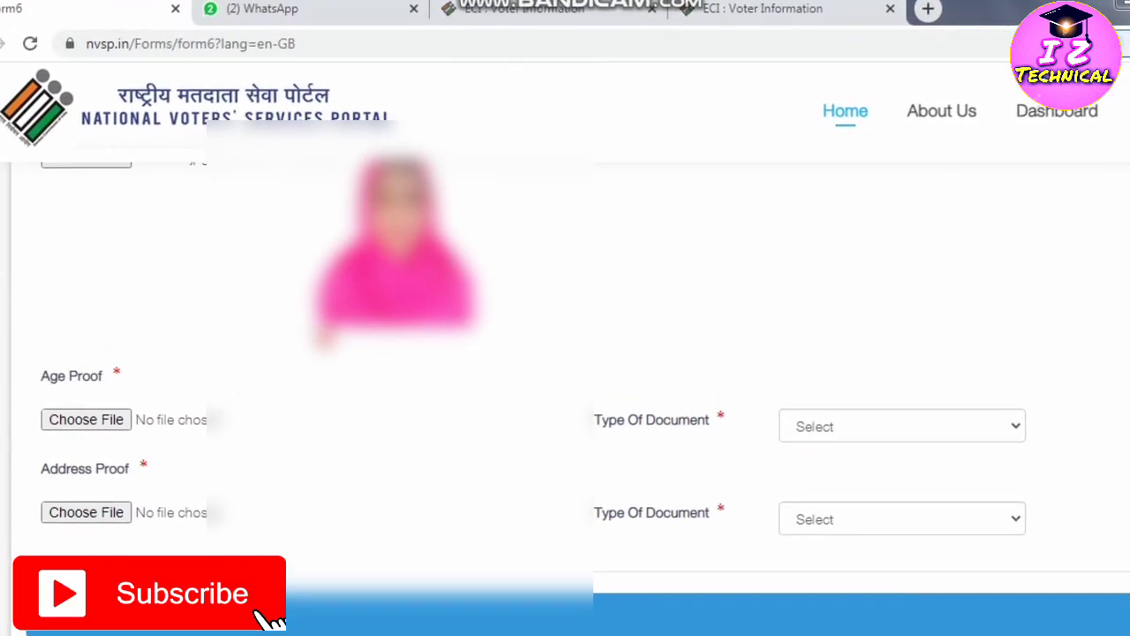
left_click(892, 422)
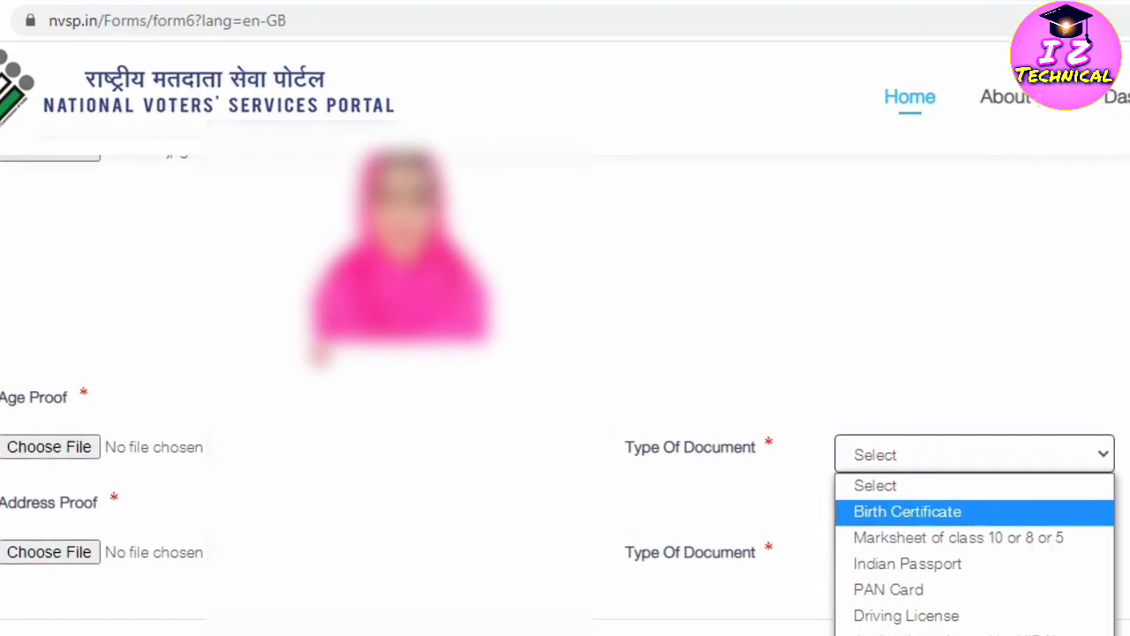
left_click(899, 506)
left_click(964, 450)
key("Down")
key("Down")
key("Down")
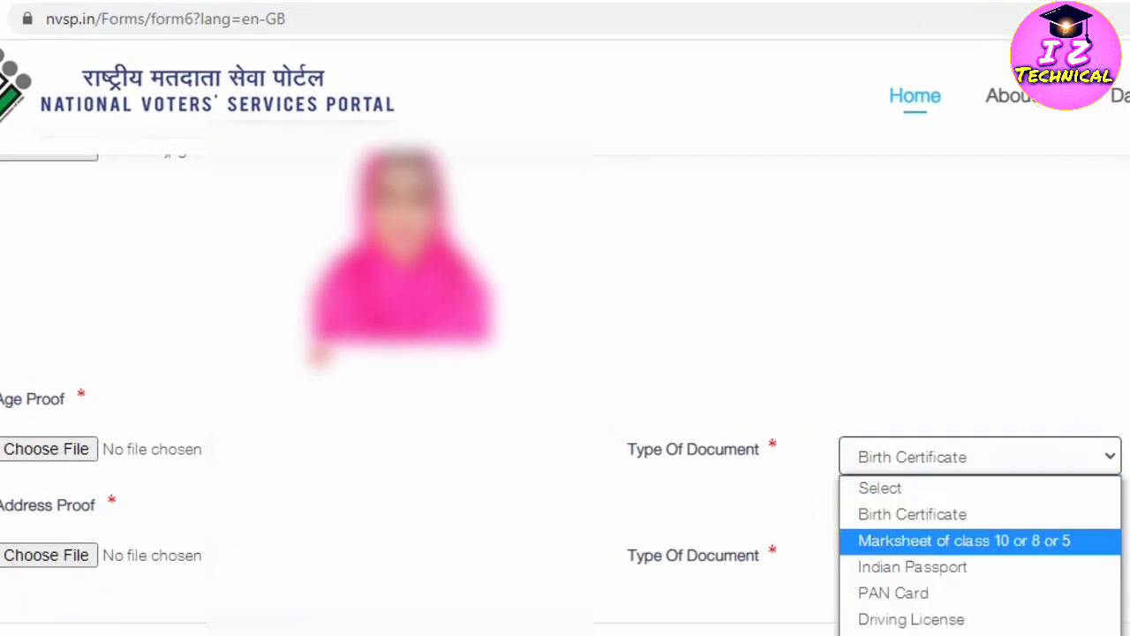
key("Return")
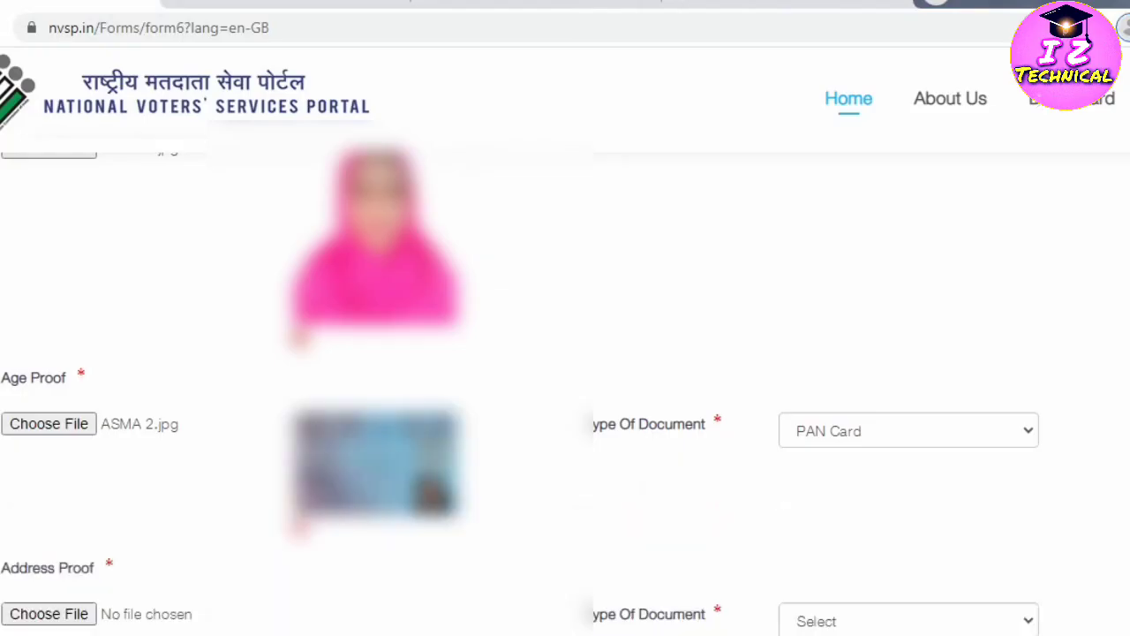
Choose Ration Card as the address-proof type and attach its file.
scroll(565, 371, "down", 3)
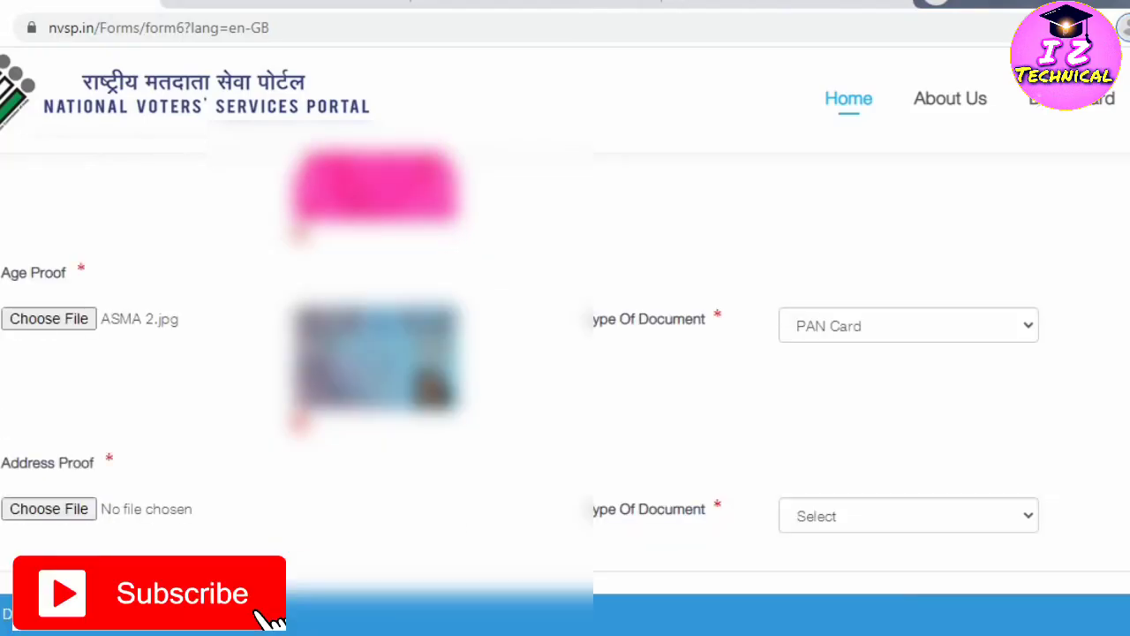
left_click(909, 411)
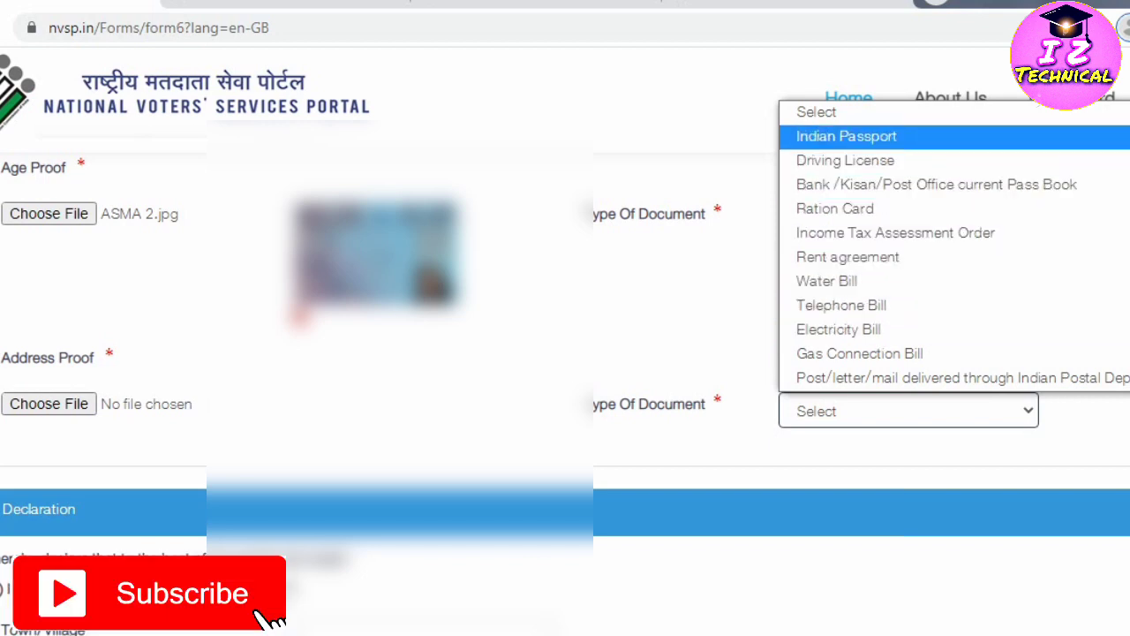
left_click(48, 404)
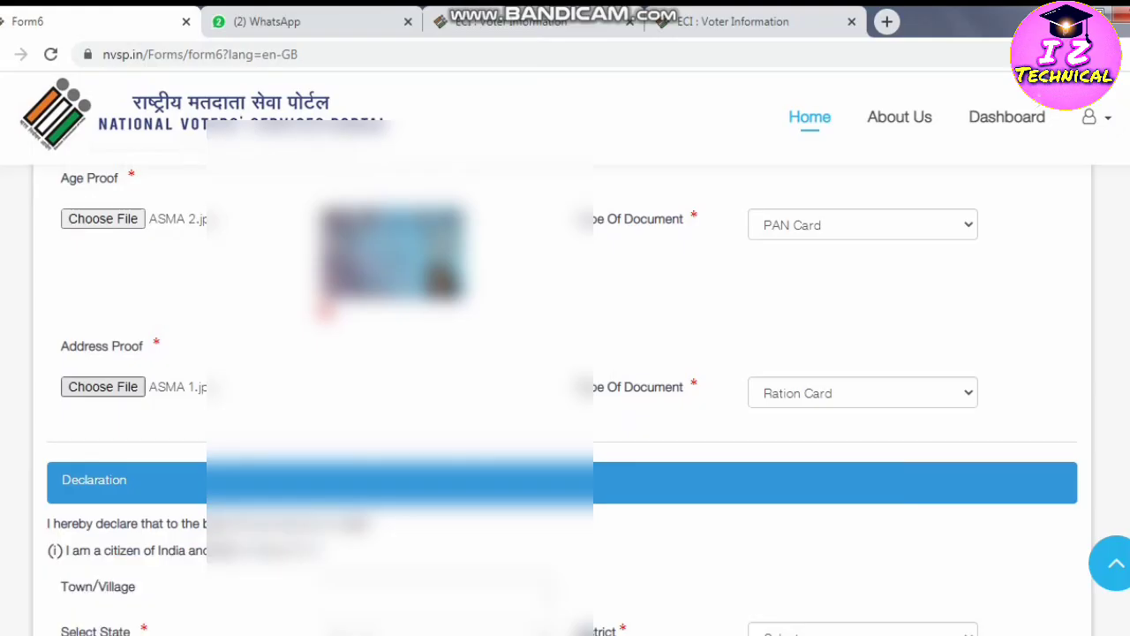
scroll(565, 397, "down", 4)
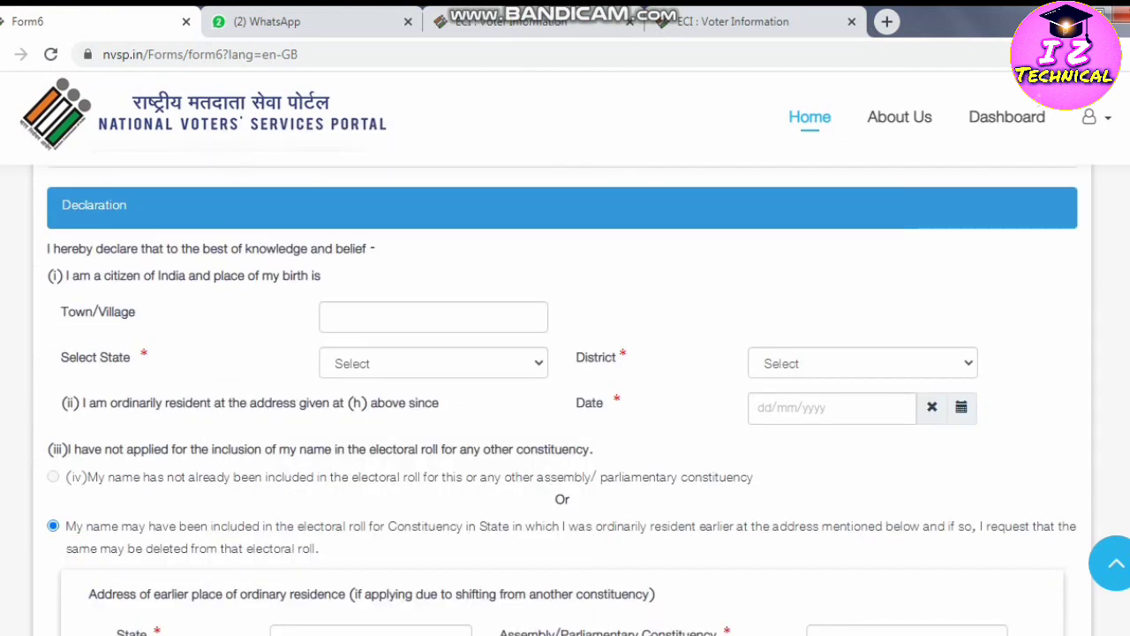
Enter the birthplace town, with state Assam and district HOJAI.
left_click(433, 316)
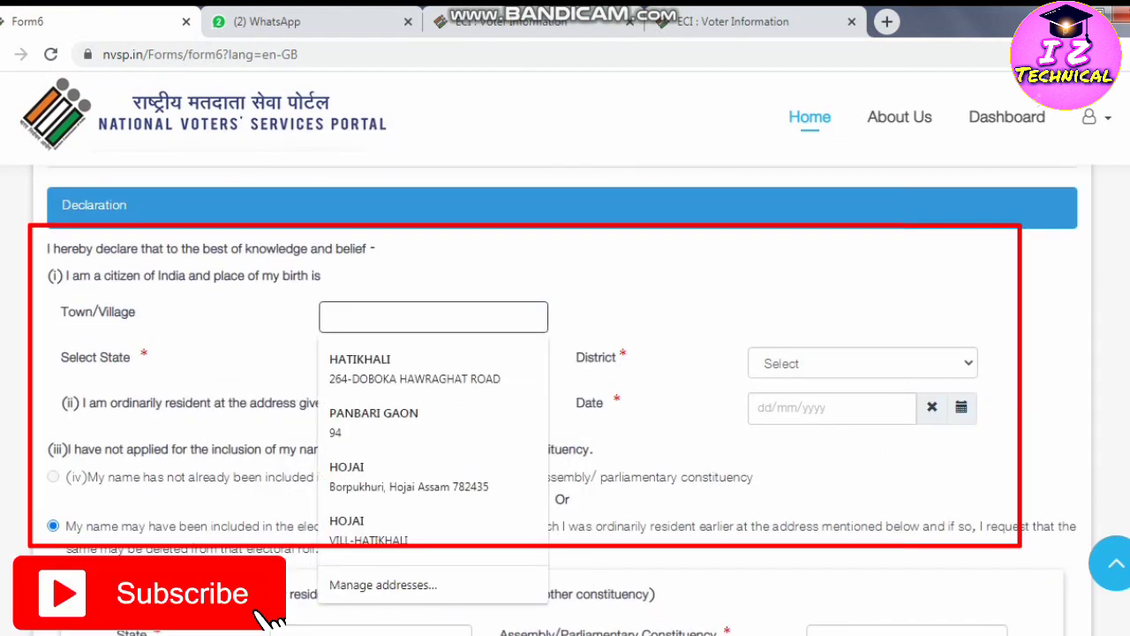
type("HATIKHALI")
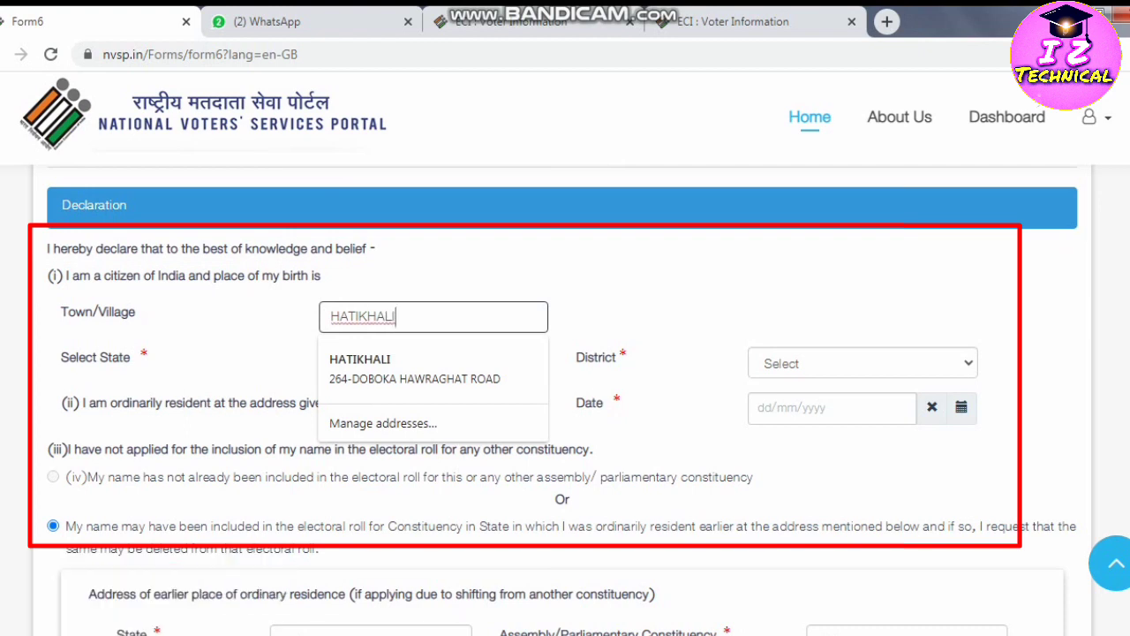
key("Escape")
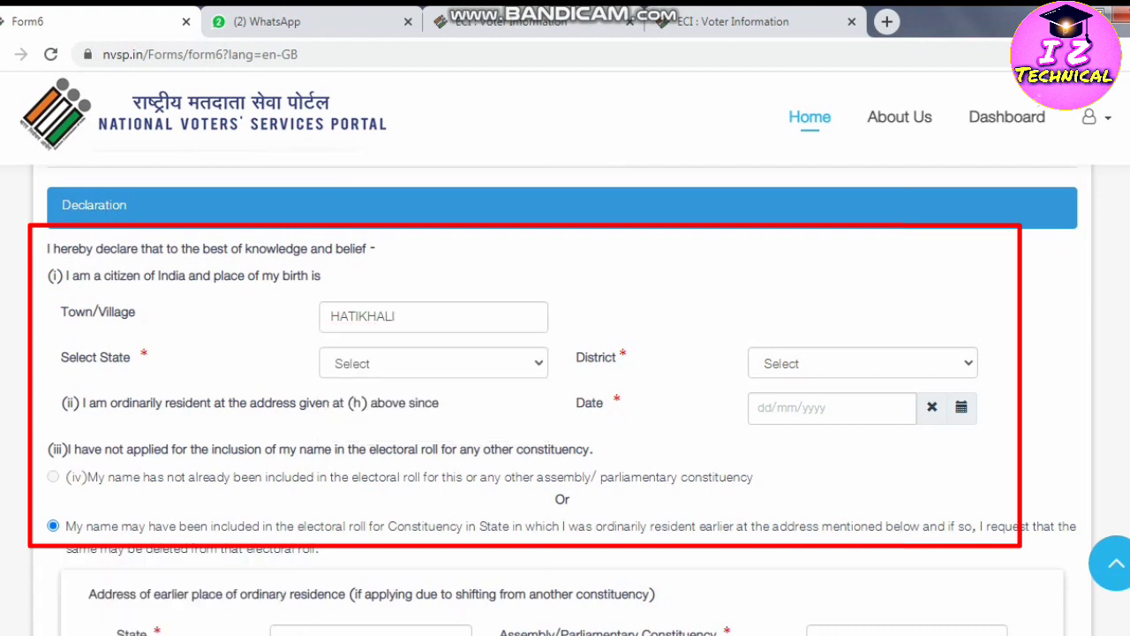
key("Tab")
key("alt+Down")
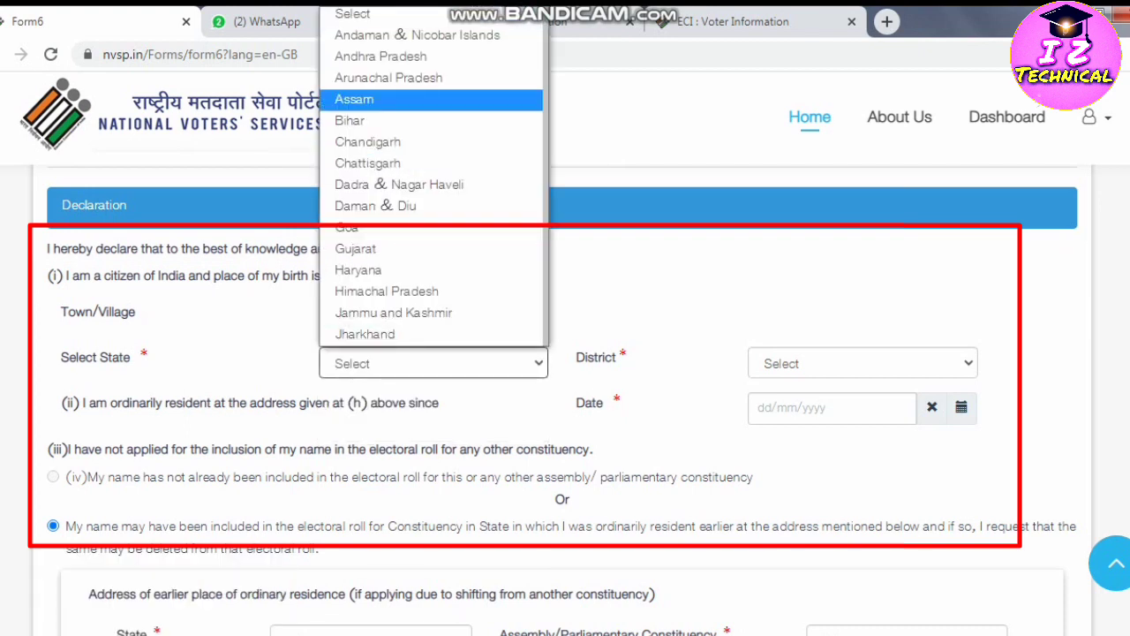
key("Return")
key("Tab")
key("alt+Down")
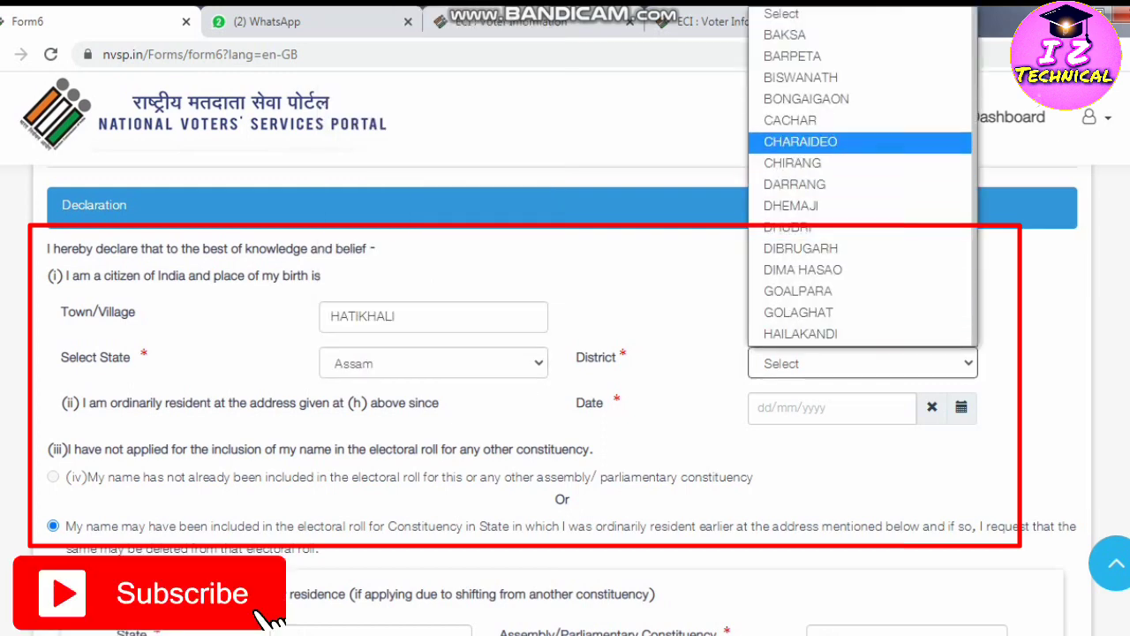
key("Down")
key("Down")
key("Down")
key("Down")
key("Down")
scroll(861, 176, "down", 4)
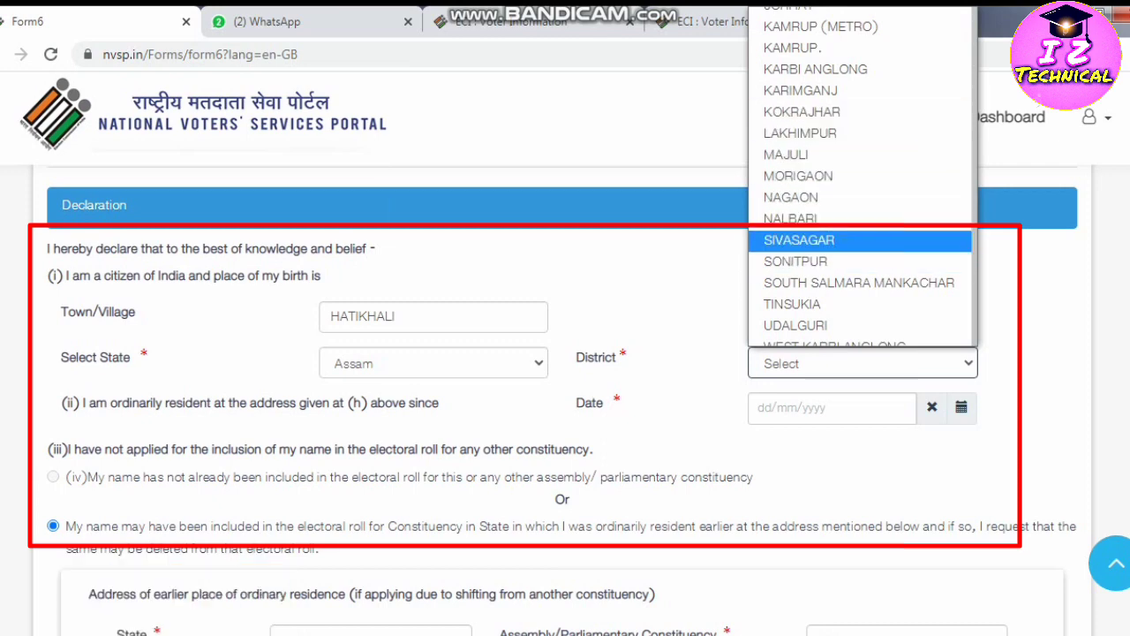
scroll(860, 248, "down", 1)
scroll(860, 248, "up", 3)
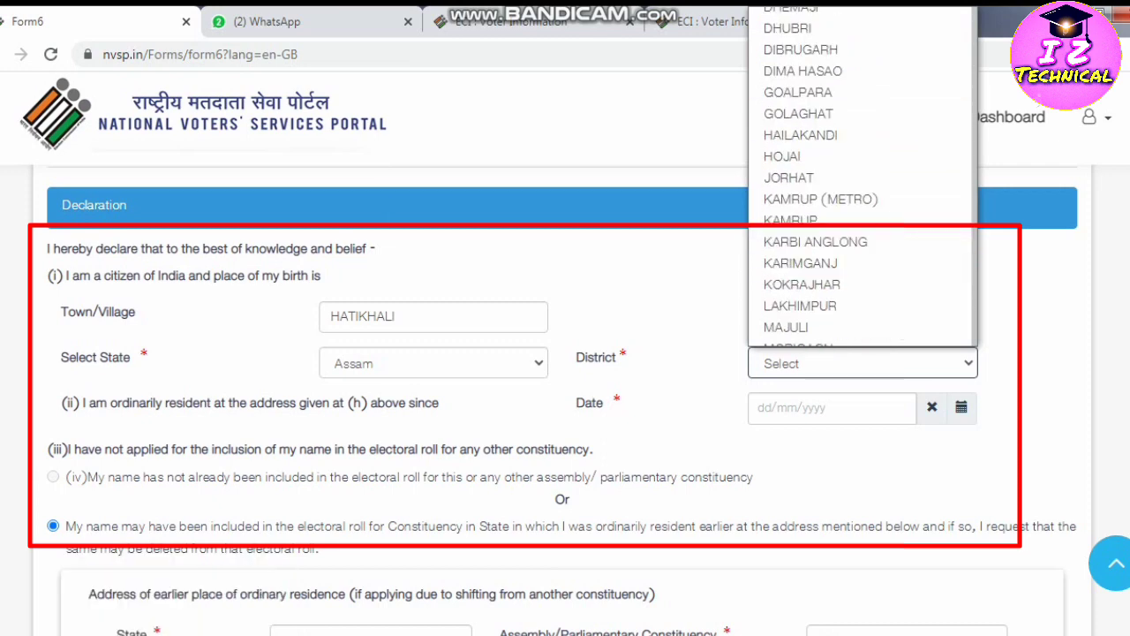
left_click(861, 156)
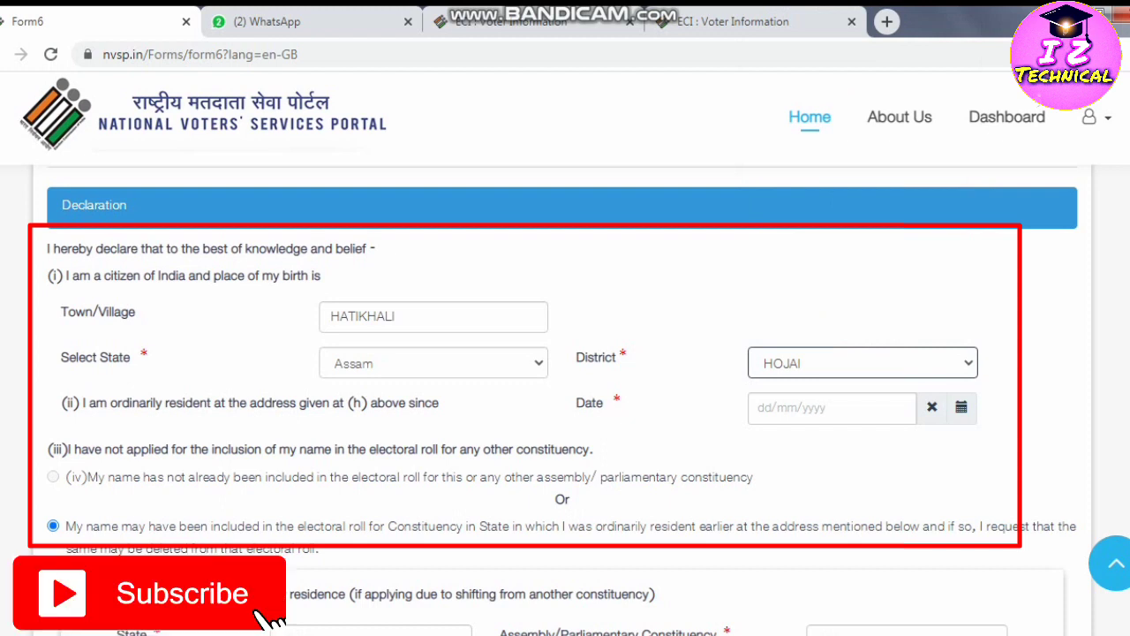
Enter 29/10/1992 as the residence-since date.
left_click(832, 407)
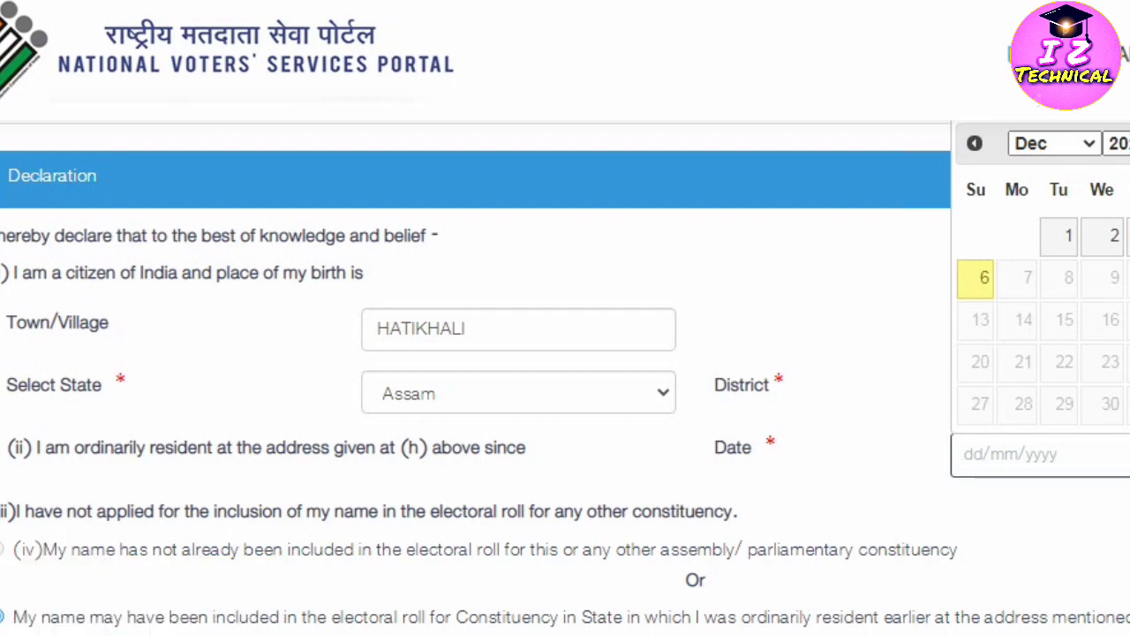
type("29/10//")
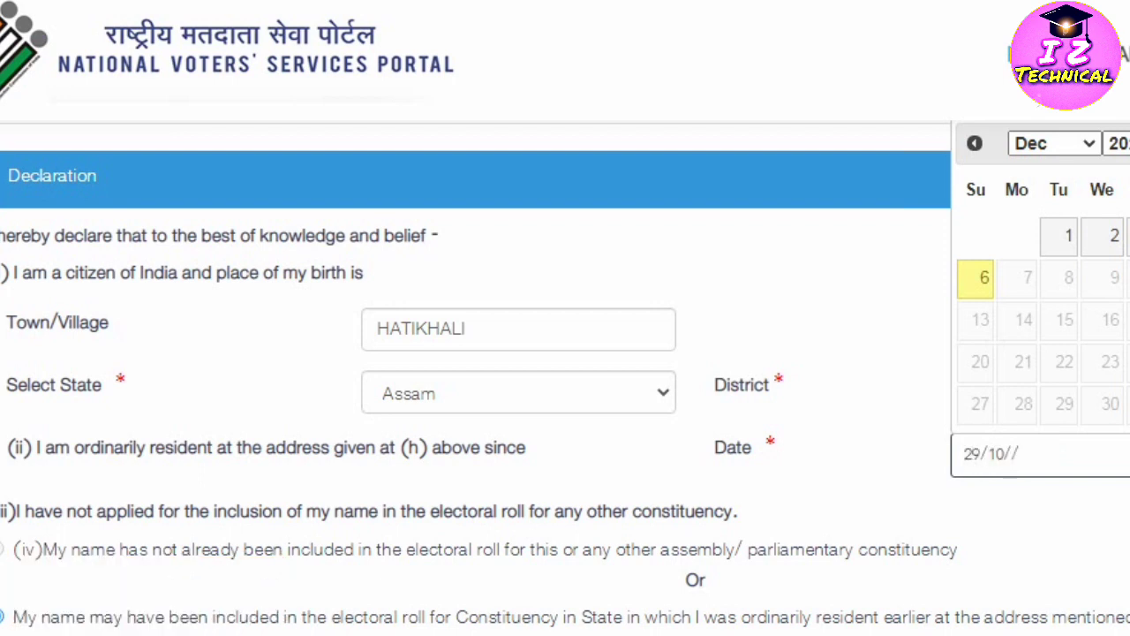
key("BackSpace")
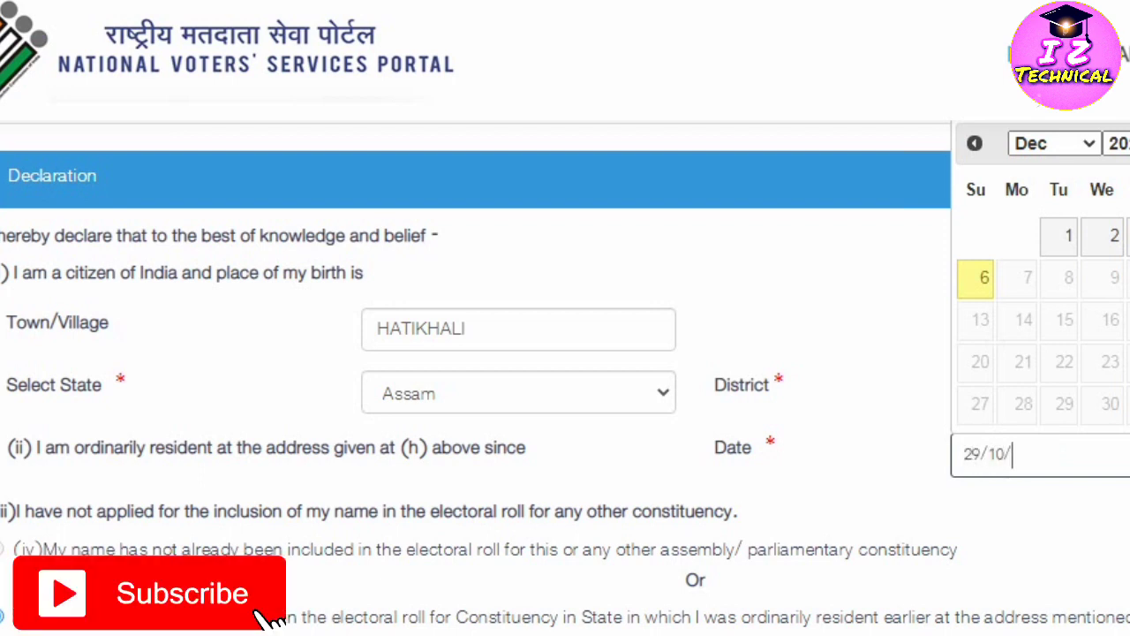
type("1992")
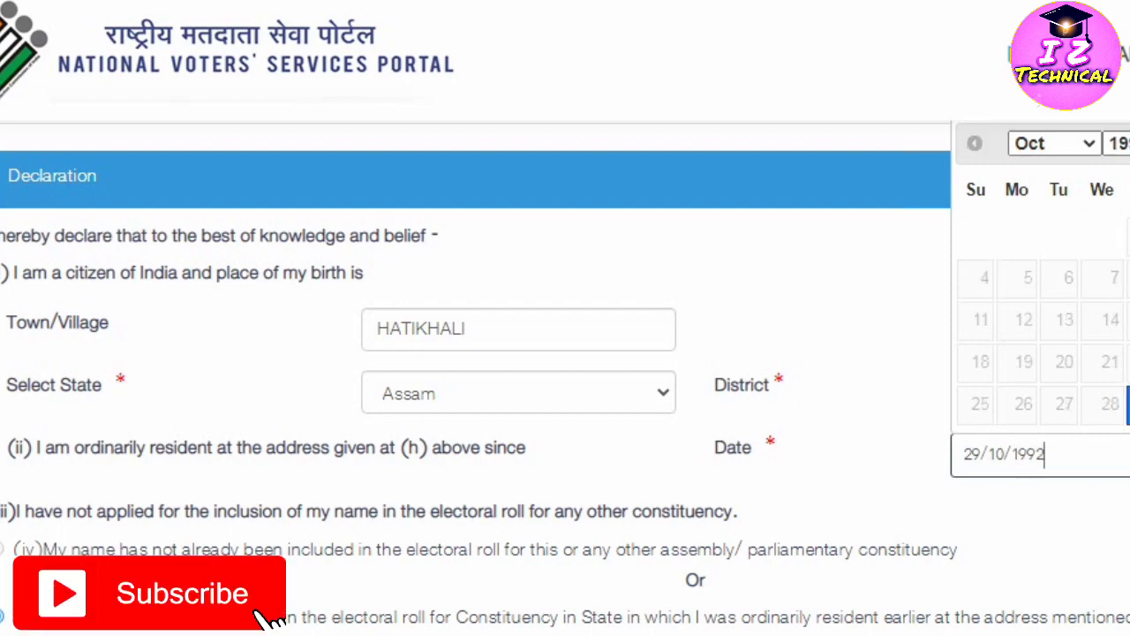
key("Tab")
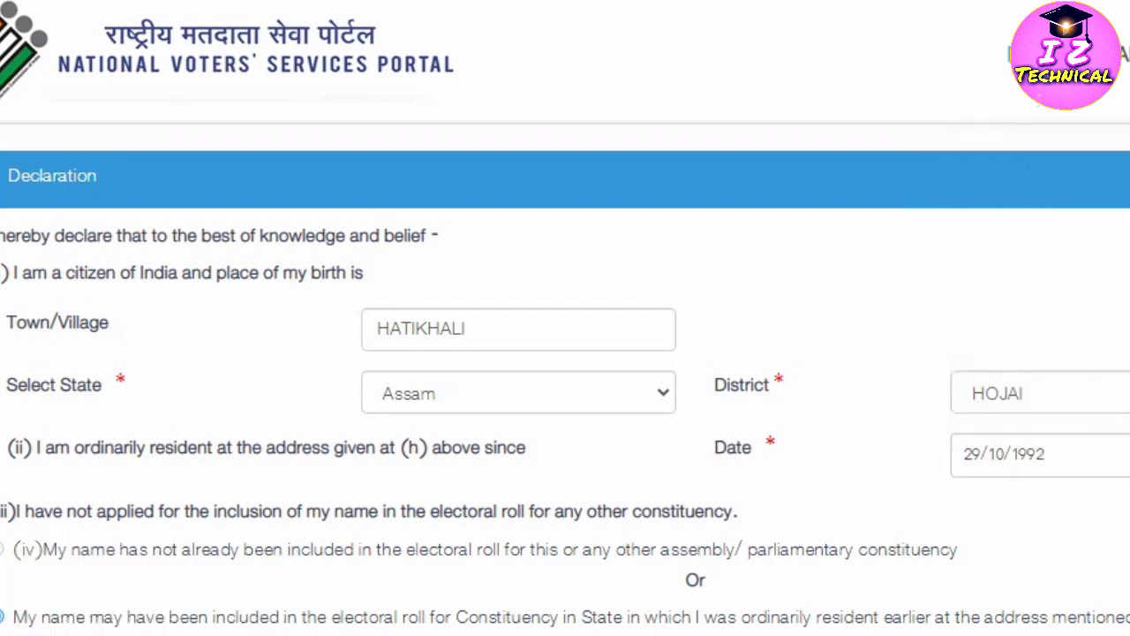
Set the earlier-residence address state to Assam.
scroll(565, 378, "down", 3)
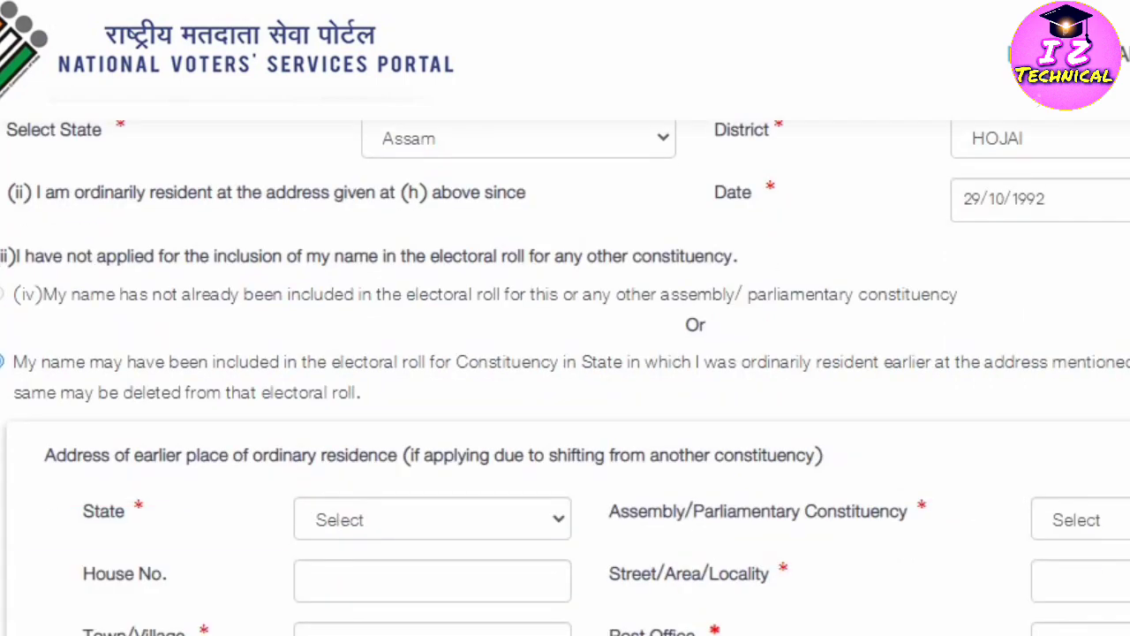
scroll(565, 378, "down", 1)
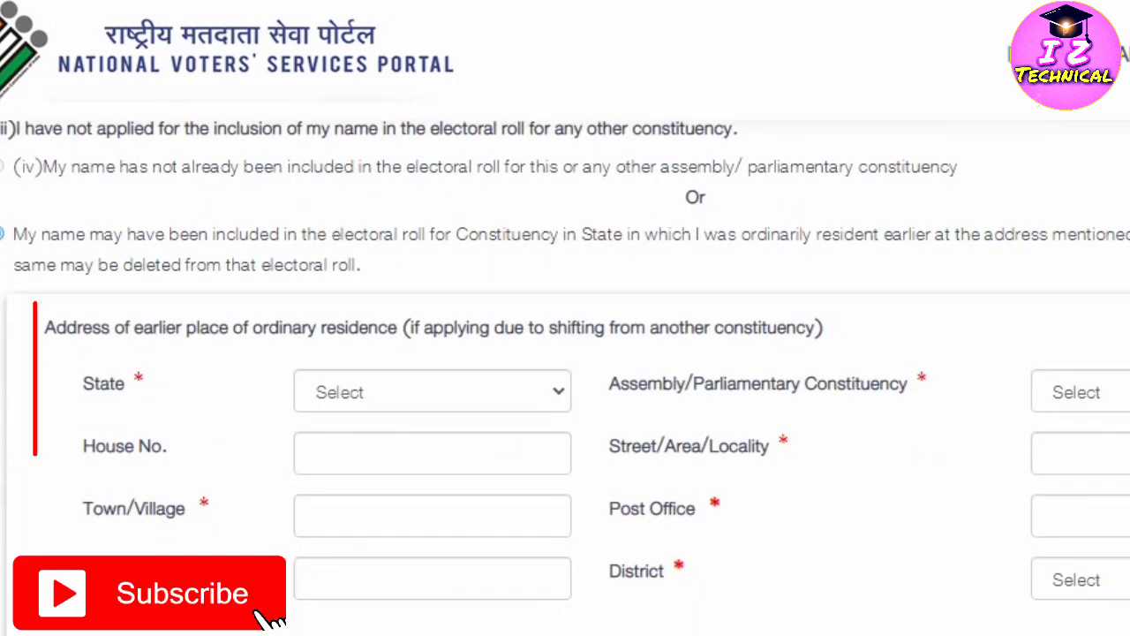
scroll(565, 378, "down", 1)
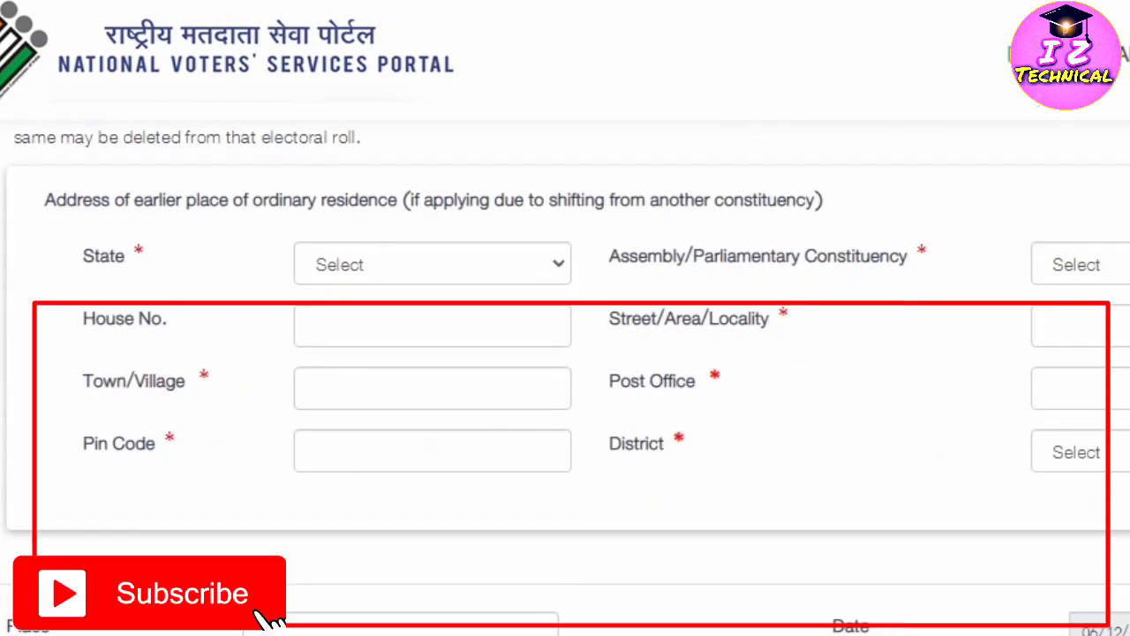
scroll(565, 378, "up", 1)
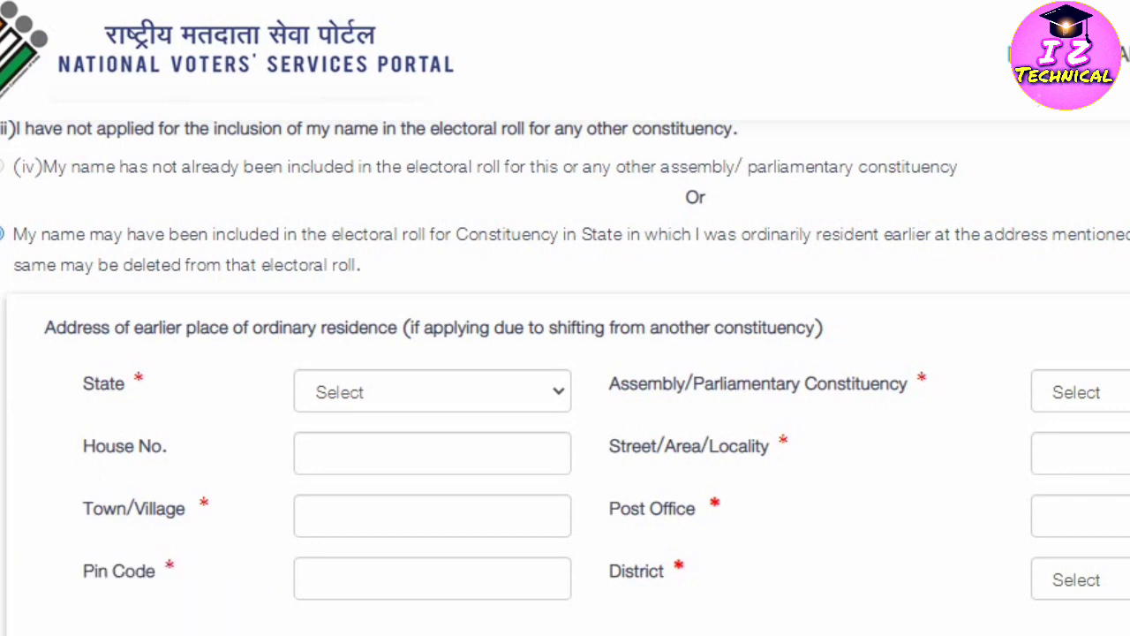
scroll(565, 380, "down", 2)
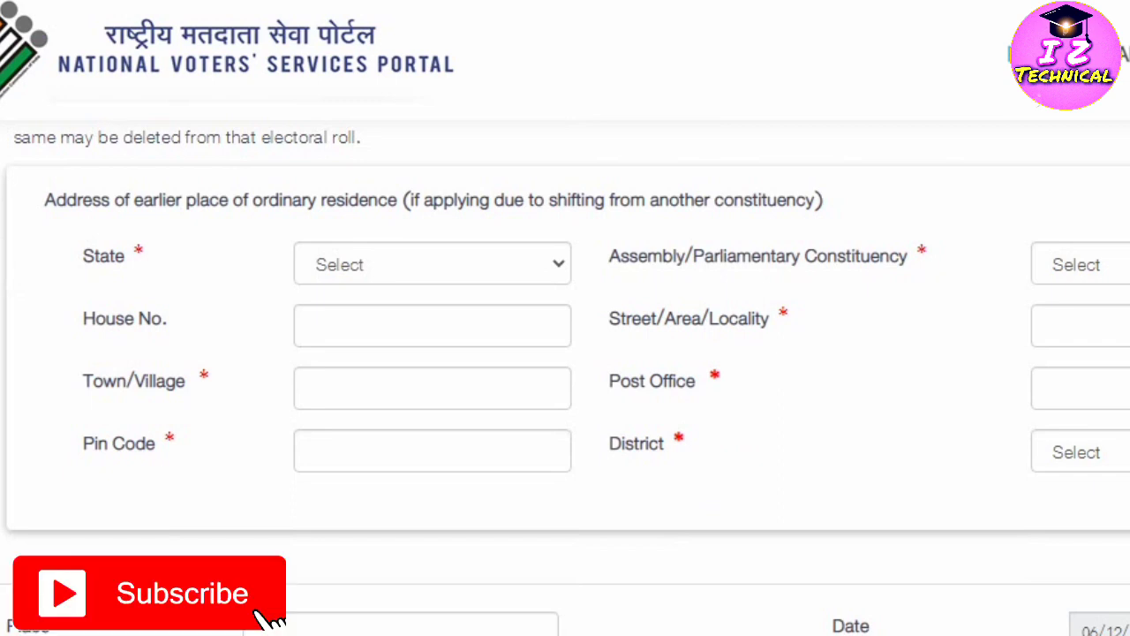
left_click(433, 264)
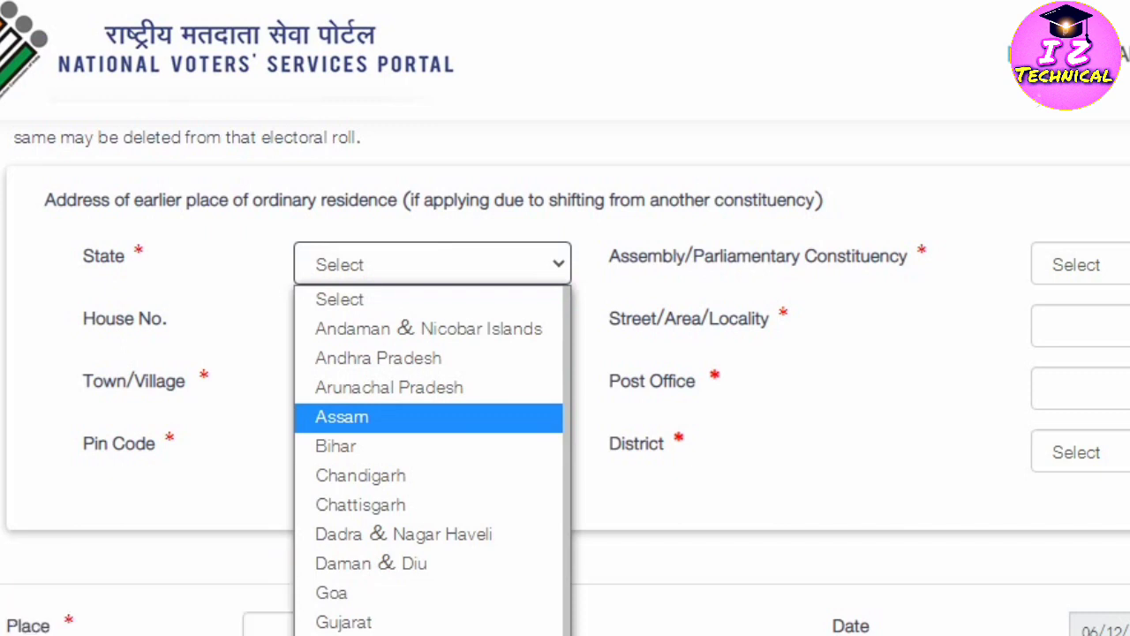
key("Escape")
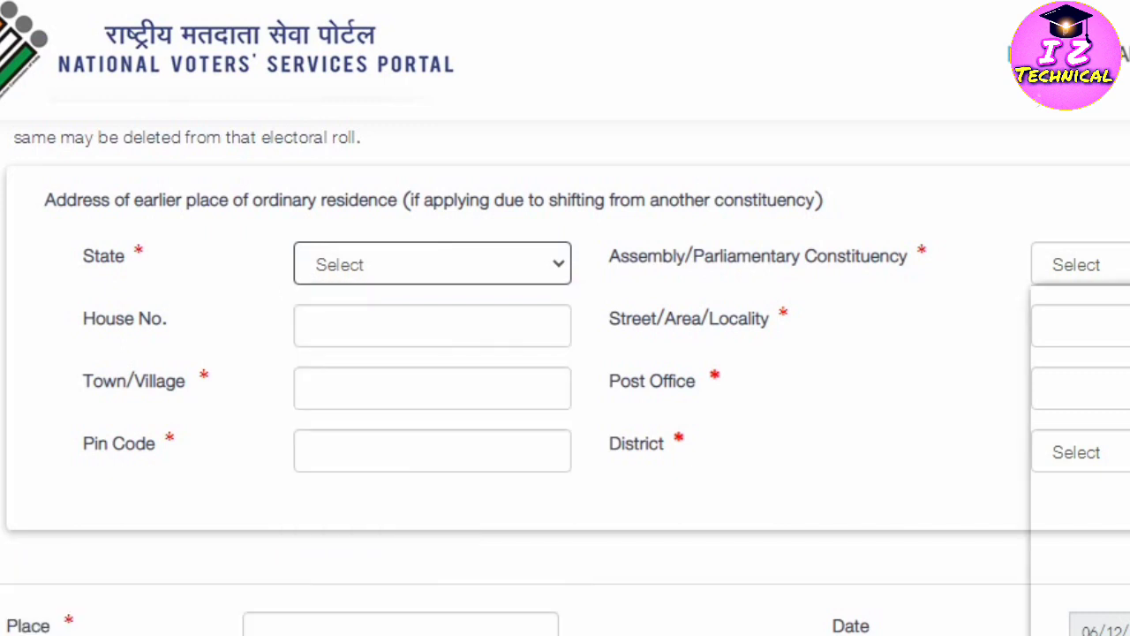
key("a")
left_click(1081, 263)
Choose LUMDING as the earlier-residence constituency.
scroll(1086, 447, "down", 15)
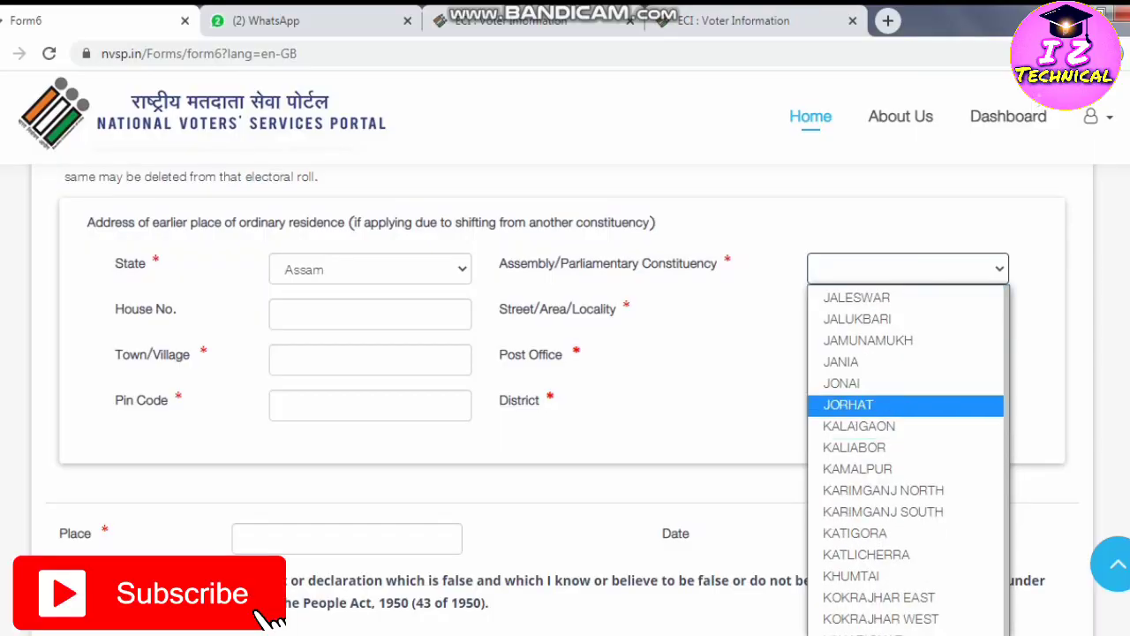
scroll(883, 375, "down", 3)
scroll(883, 375, "down", 12)
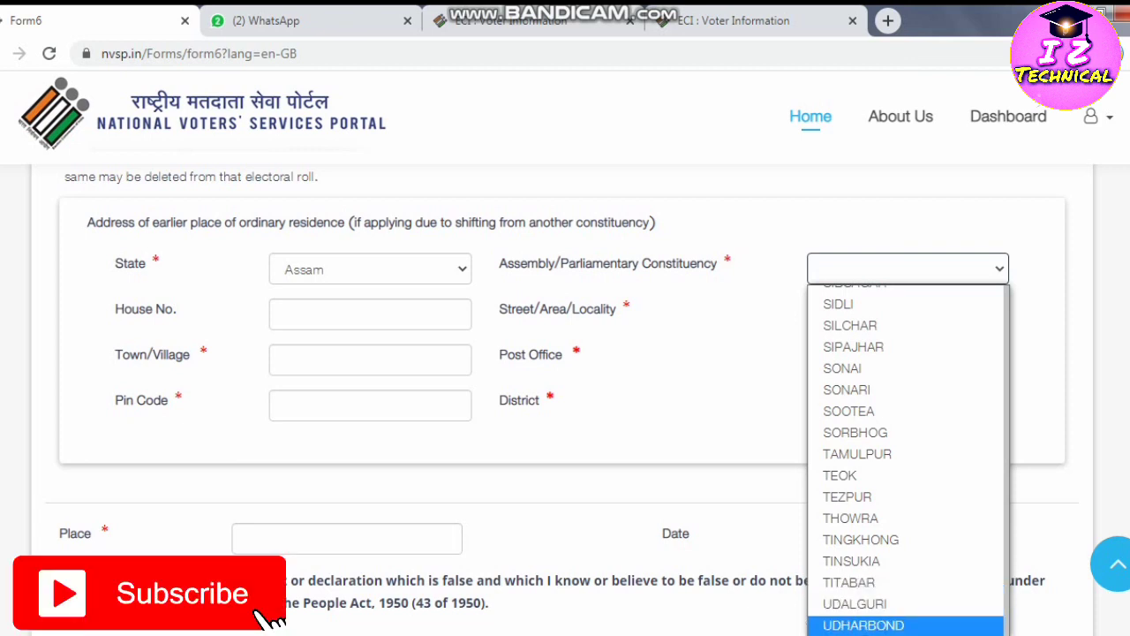
scroll(907, 459, "up", 6)
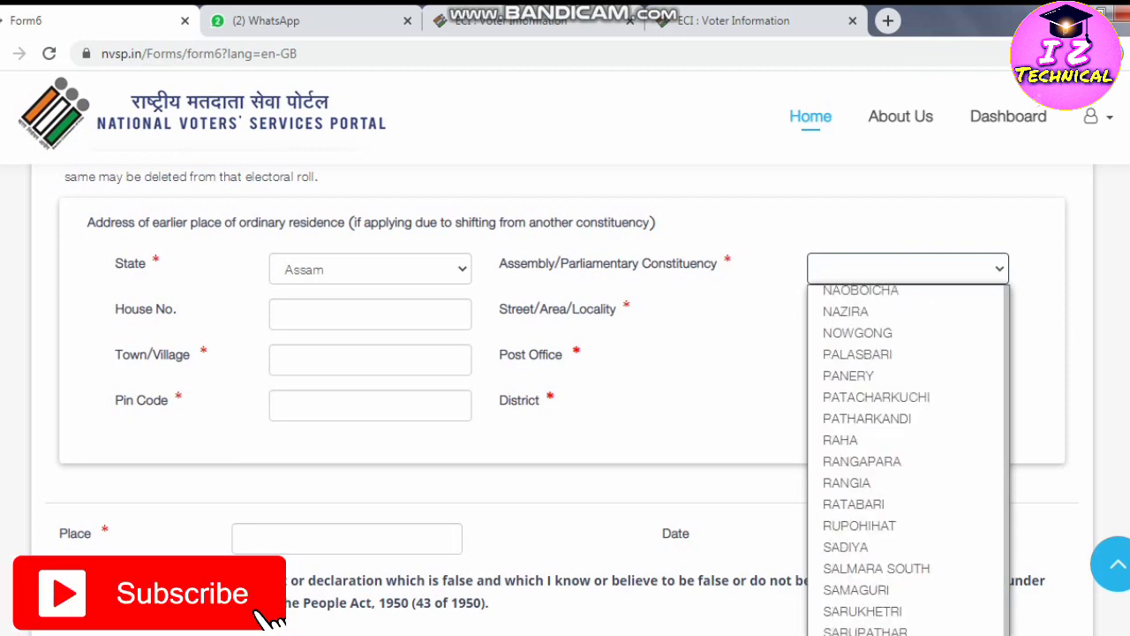
scroll(907, 459, "up", 1)
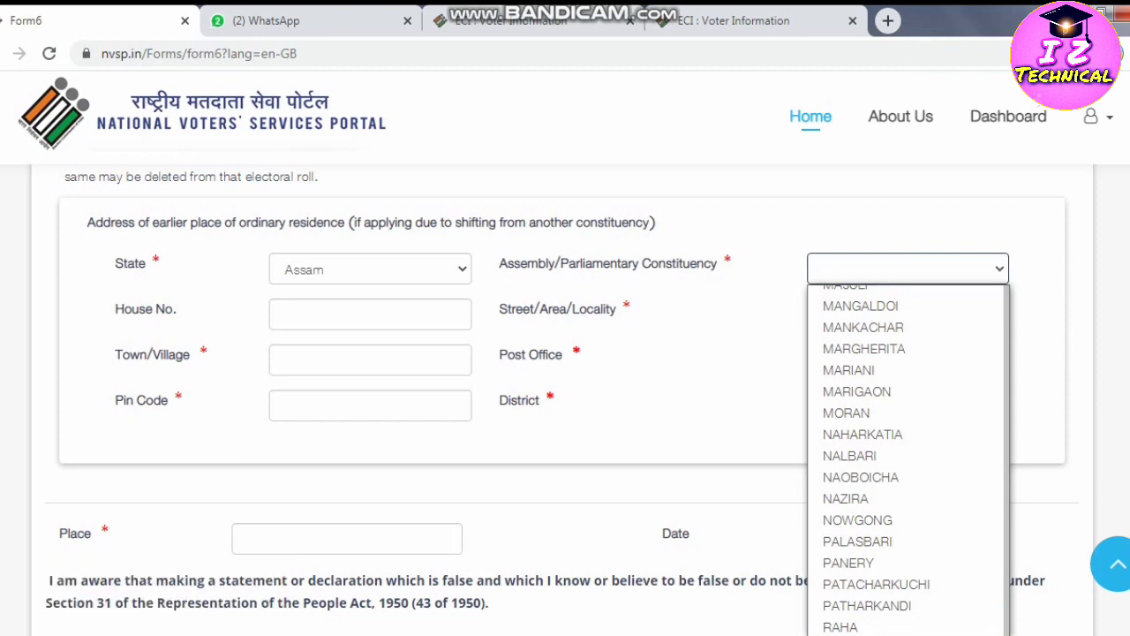
scroll(906, 596, "up", 6)
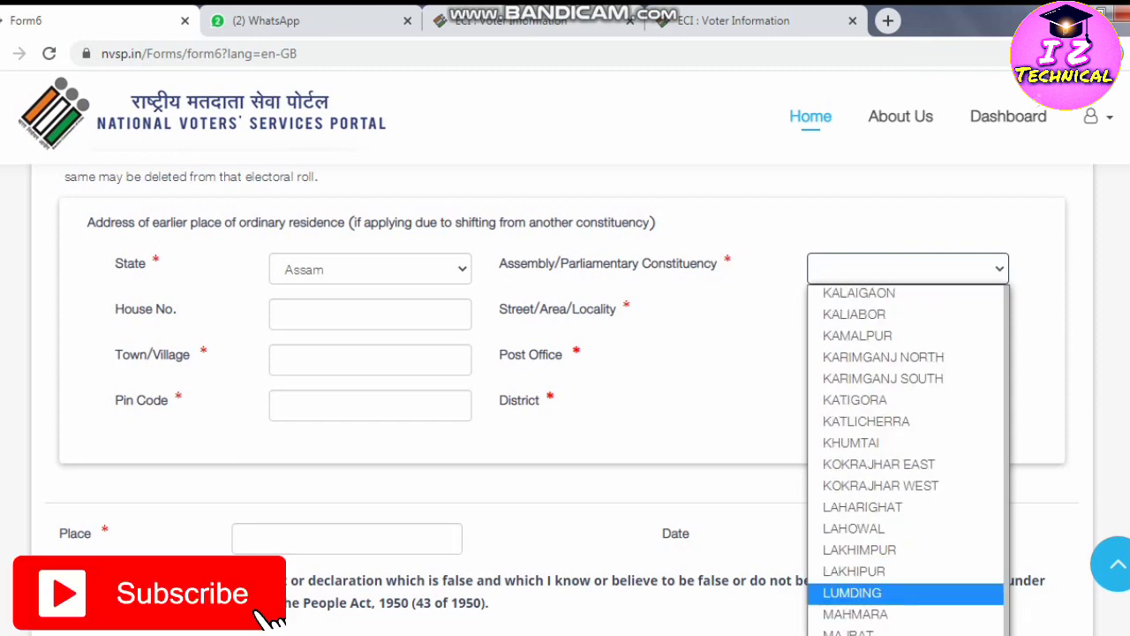
left_click(874, 592)
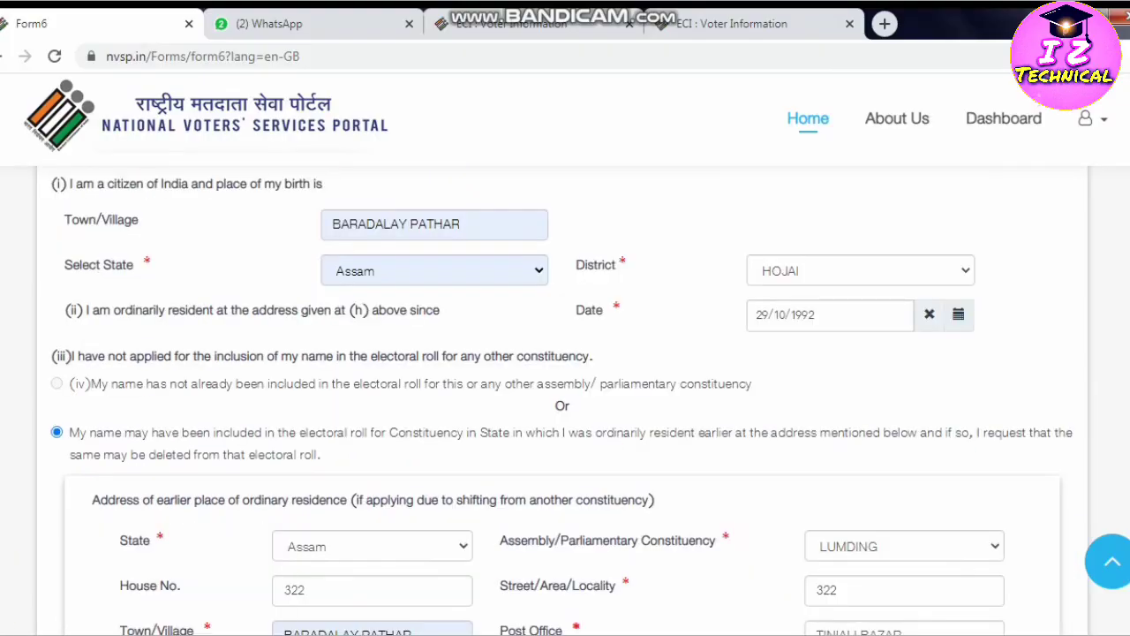
scroll(565, 353, "down", 2)
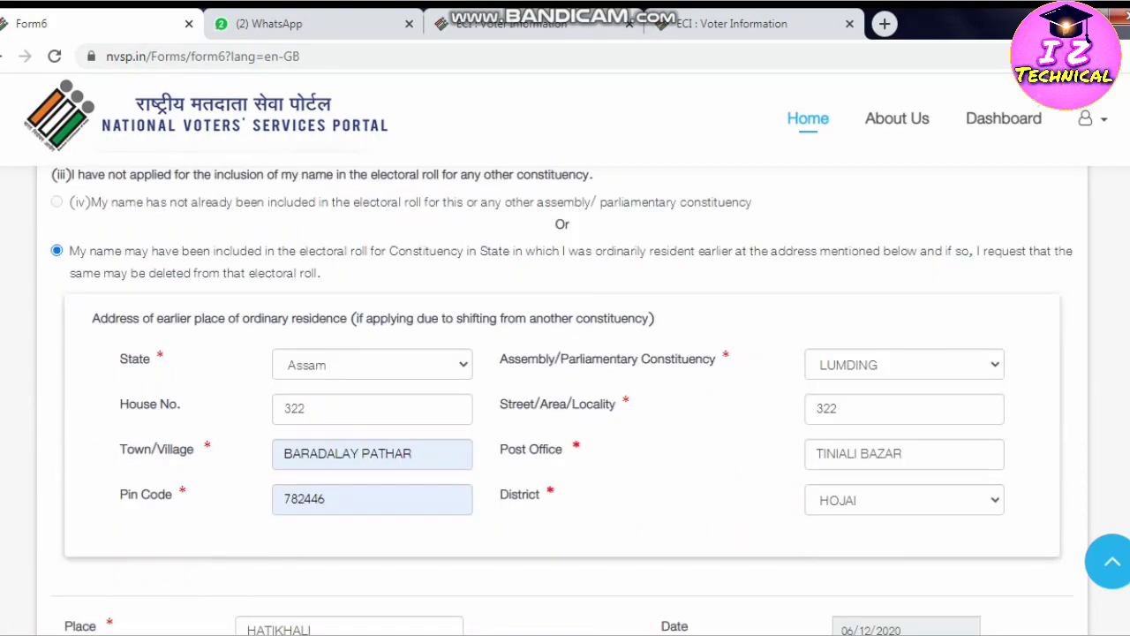
scroll(565, 354, "down", 5)
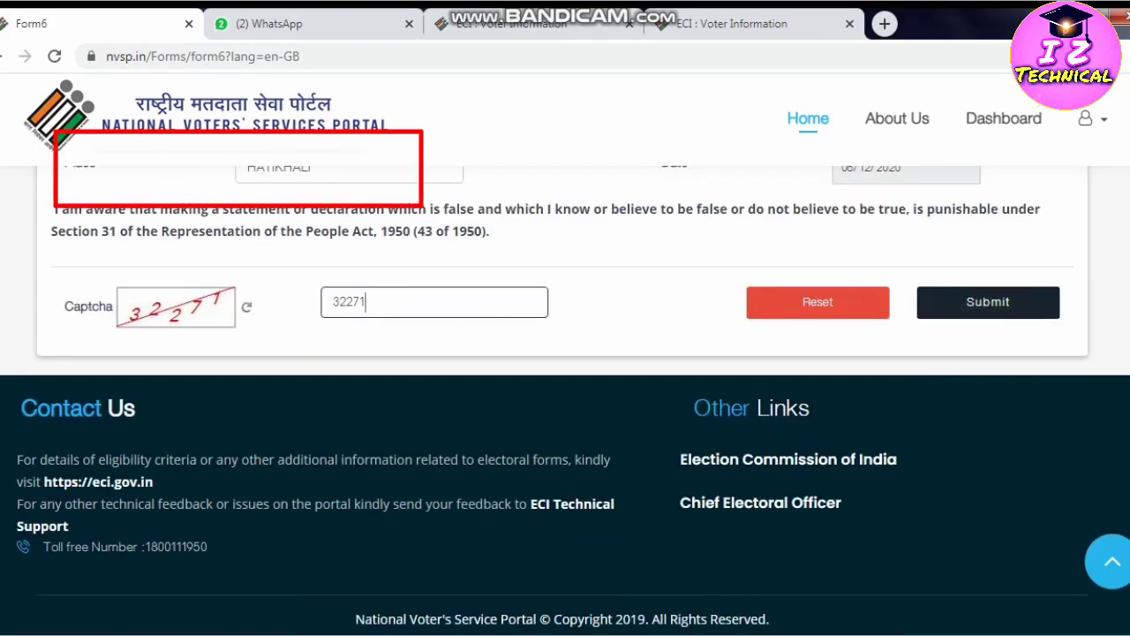
Submit the completed Form 6 to bring up its acknowledgement for printing.
key("Return")
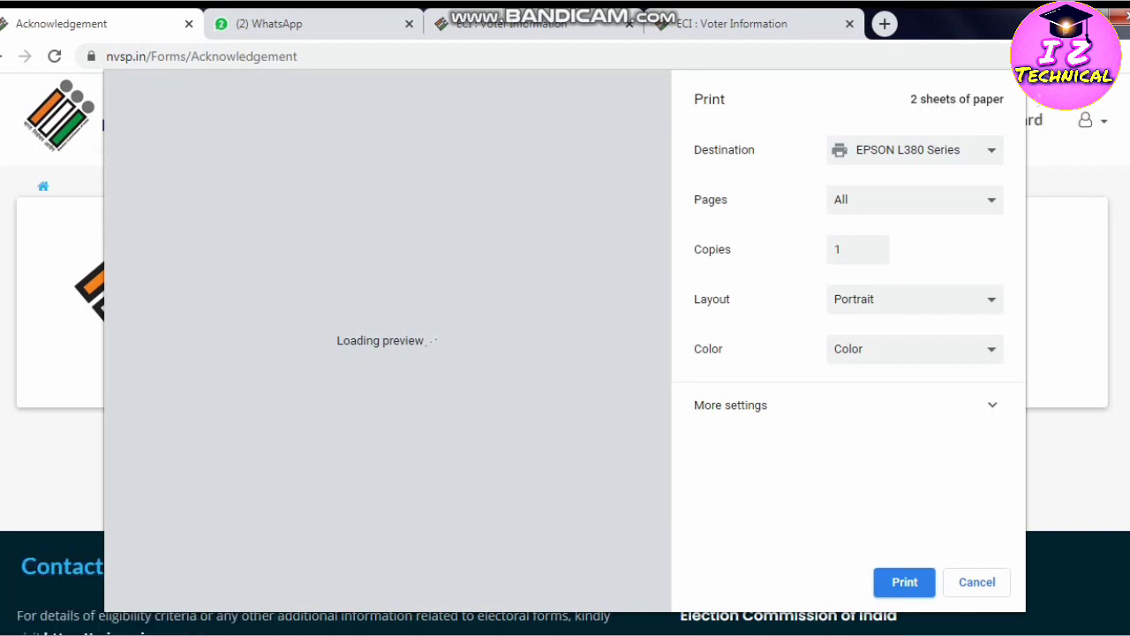
Send the Form 6 acknowledgement page to the printer.
key("Return")
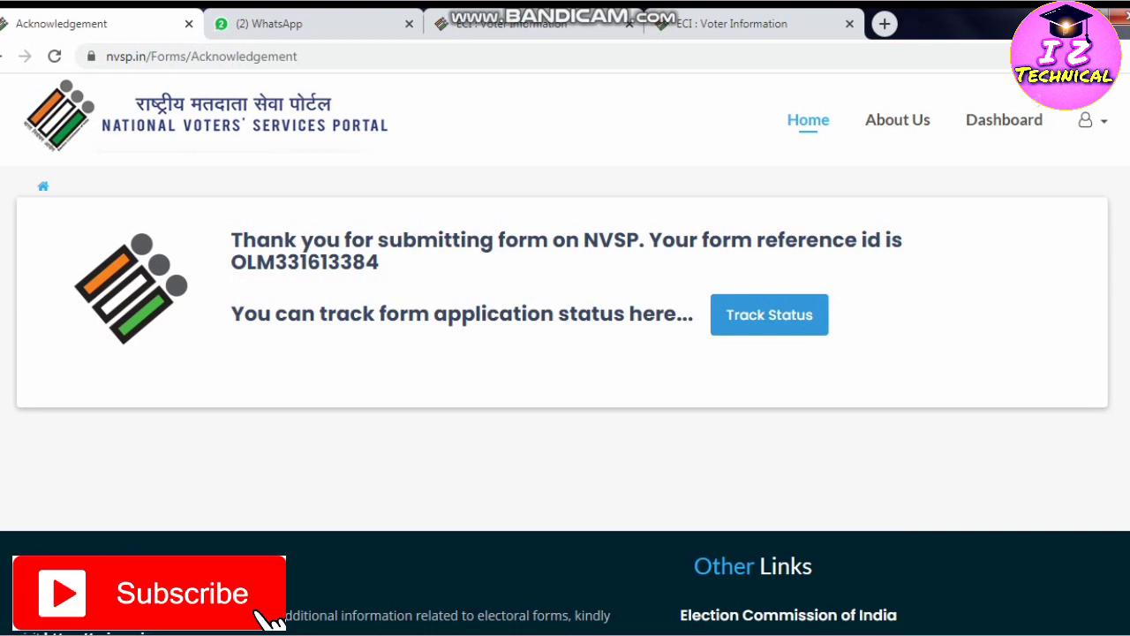
left_click(1091, 120)
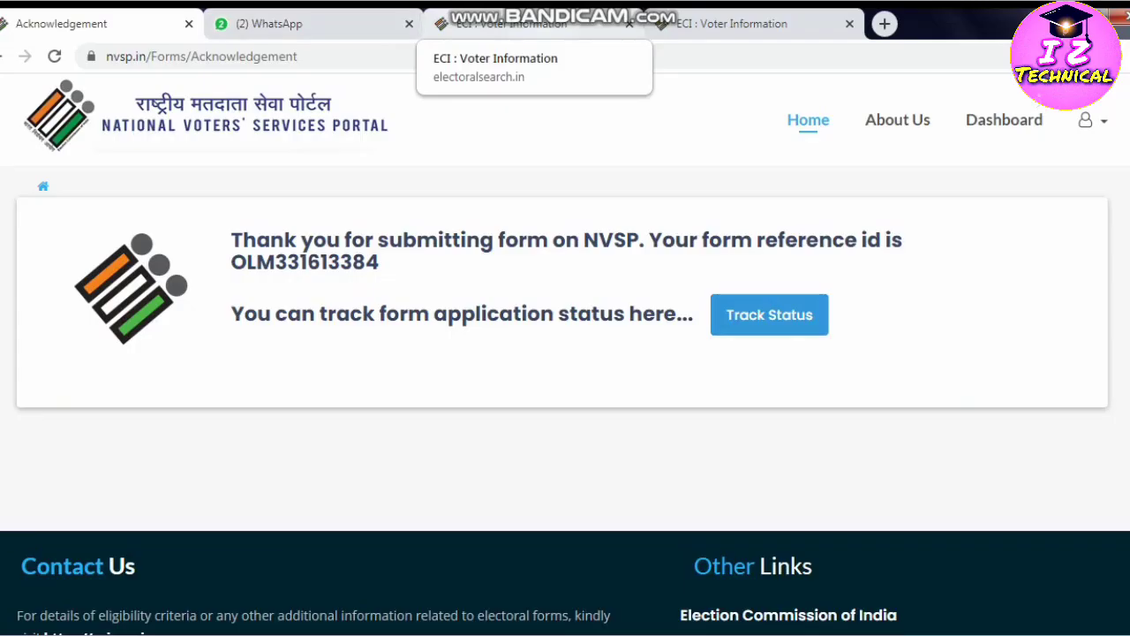
left_click(512, 23)
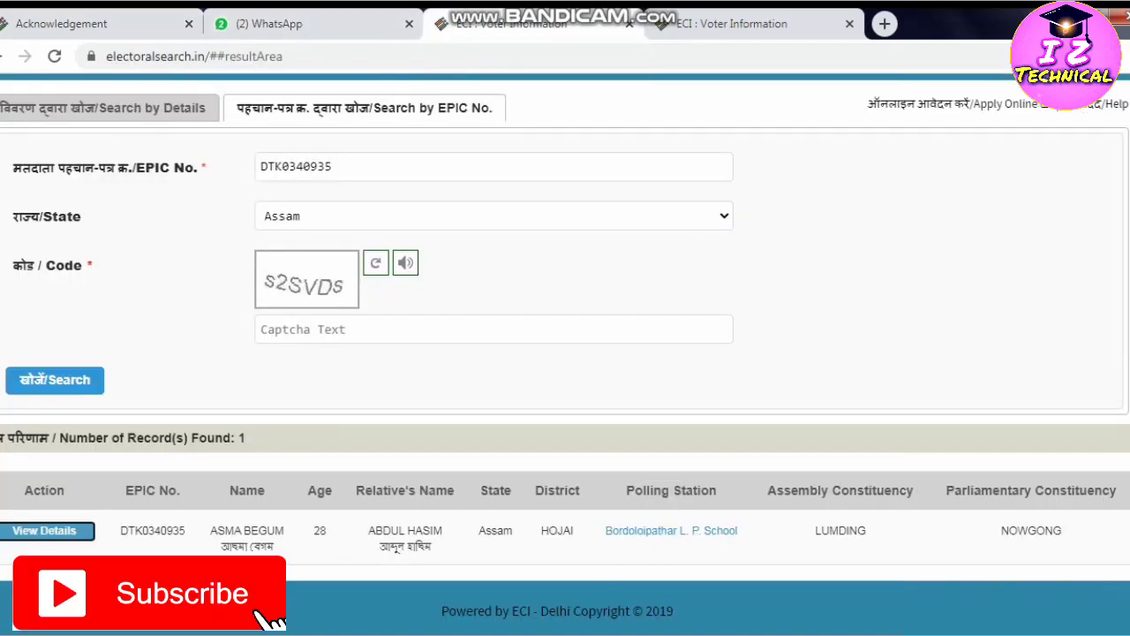
key("ctrl+1")
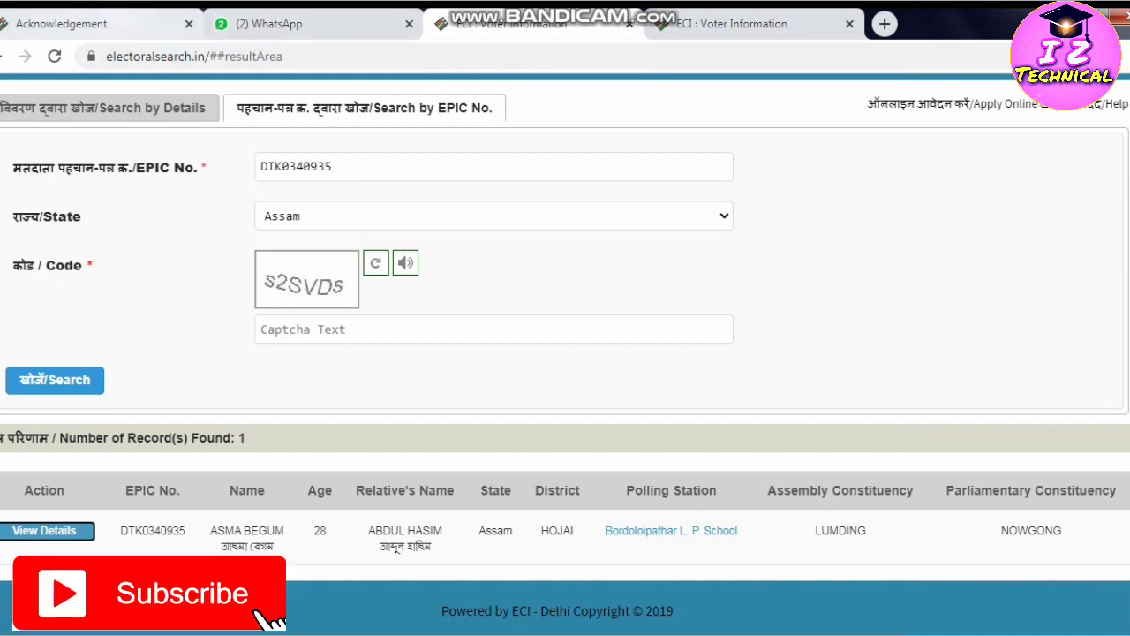